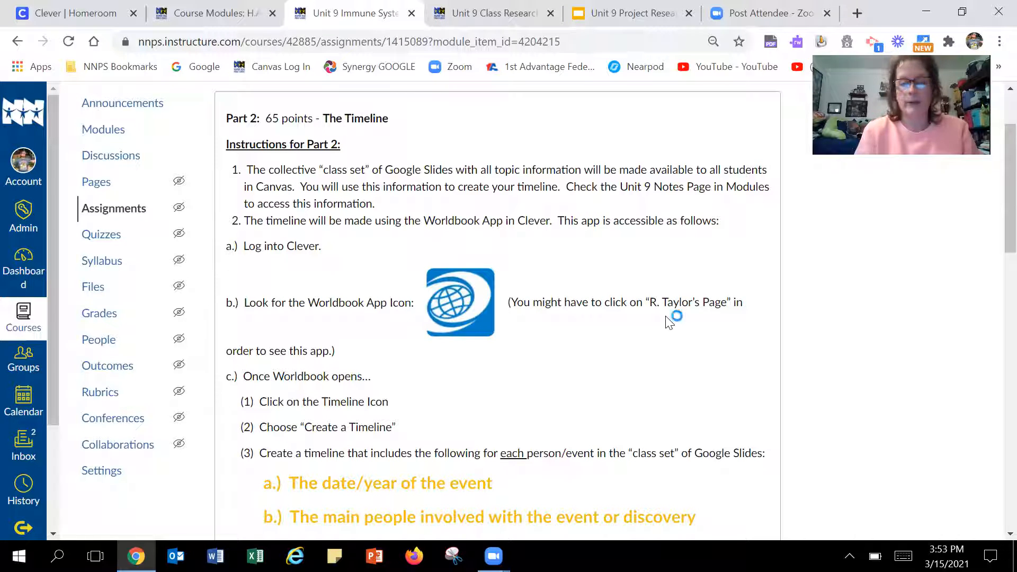
Review the Part 2 timeline instructions, including the required content for each event and how to turn it in.
scroll(994, 249, "down", 2)
scroll(992, 251, "down", 5)
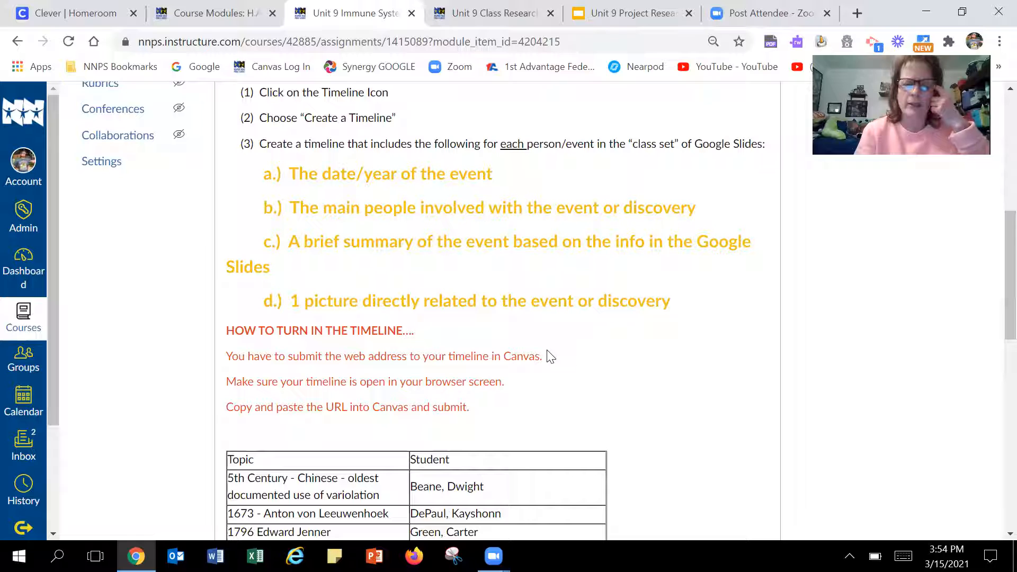
left_click_drag(1008, 280, 991, 144)
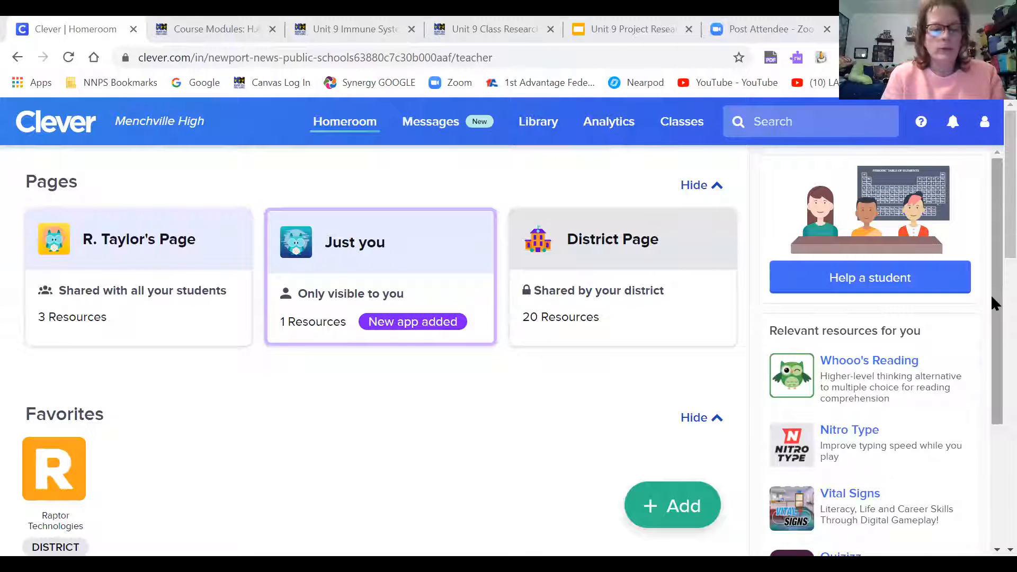
Switch to Clever and open World Book Online from the teacher's shared resource page.
scroll(993, 339, "down", 5)
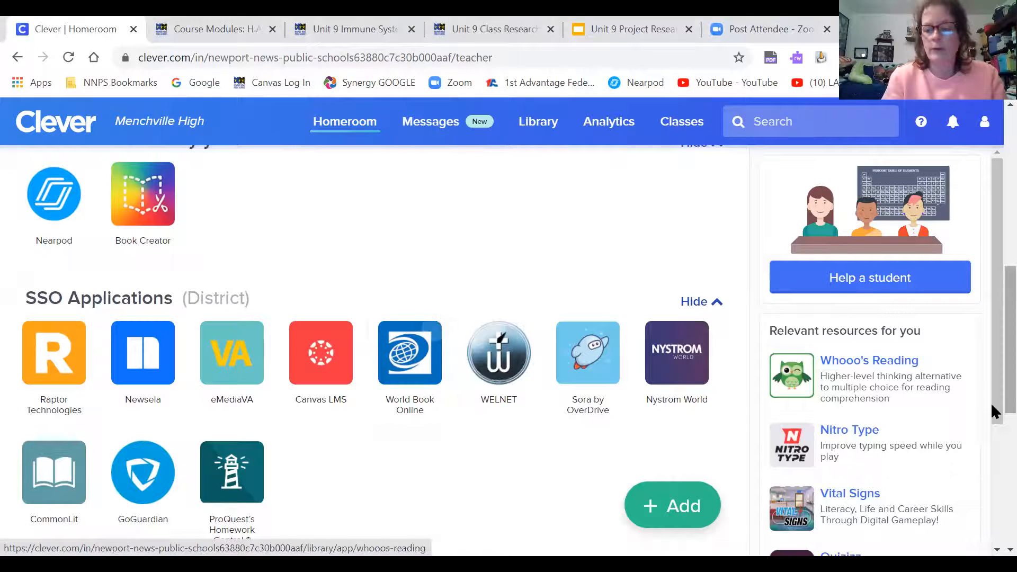
scroll(992, 389, "up", 9)
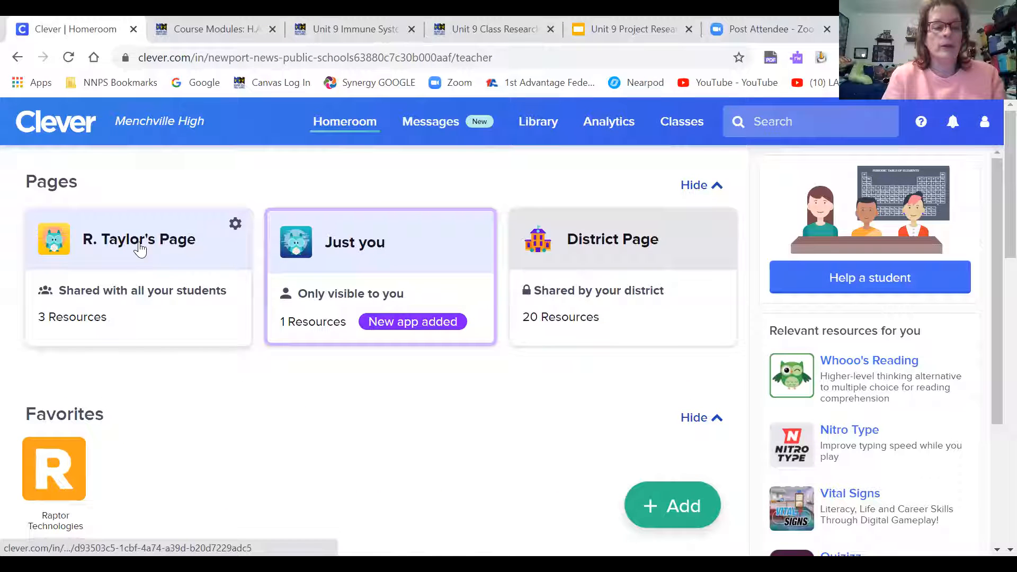
left_click(140, 248)
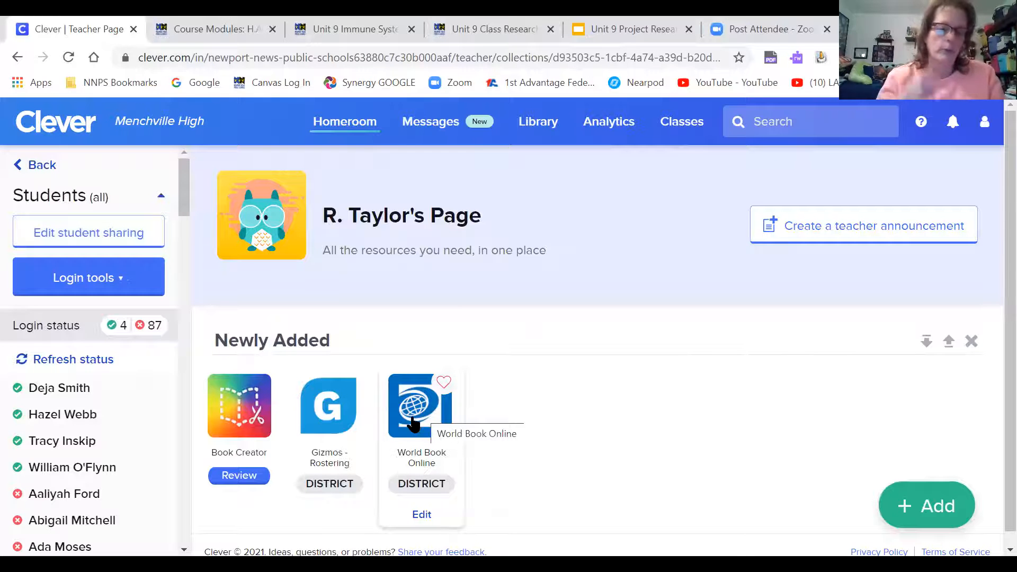
left_click(414, 423)
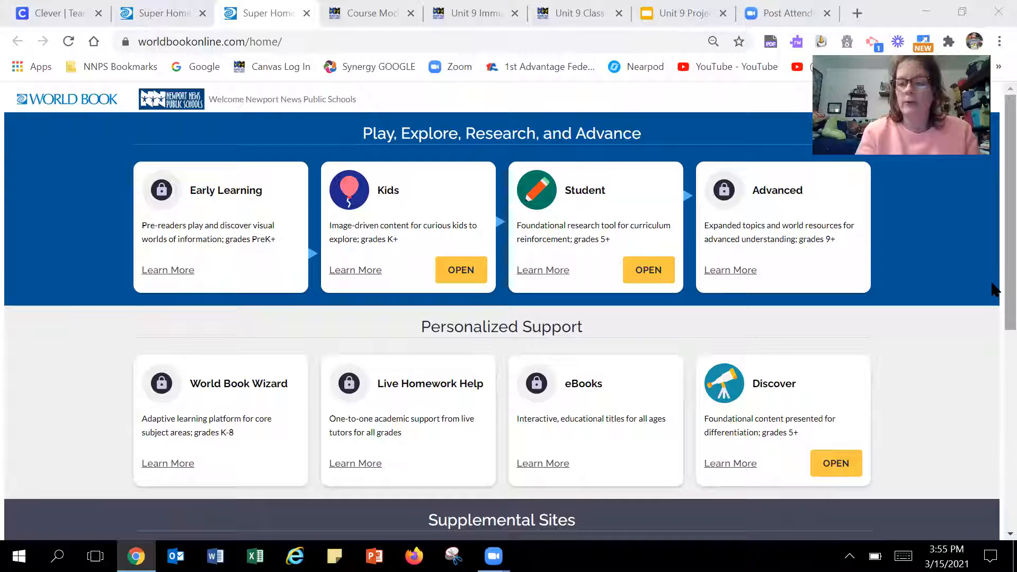
Open the Timelines site from World Book's Supplemental Sites.
scroll(992, 281, "down", 1)
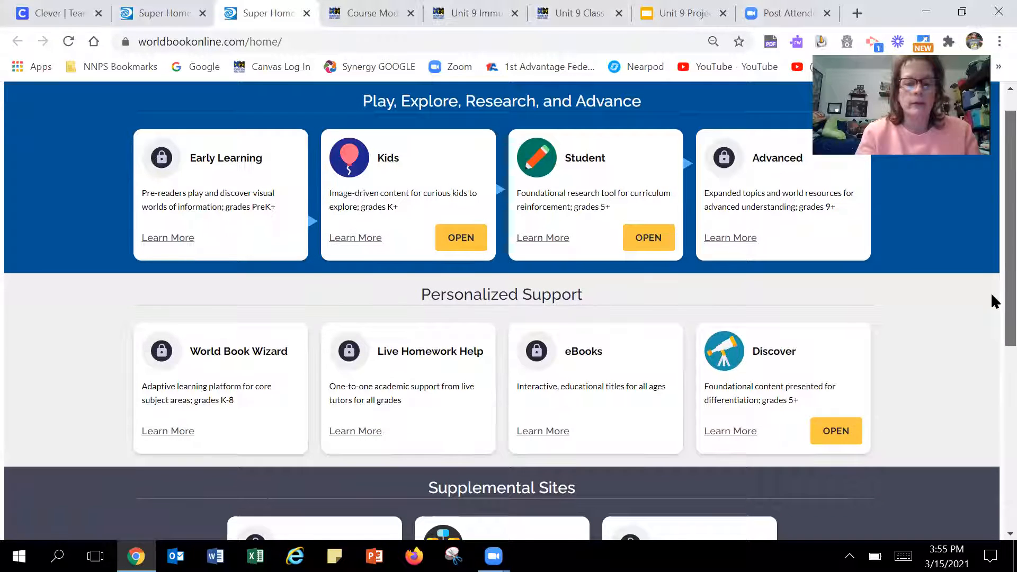
scroll(992, 297, "down", 2)
scroll(992, 313, "down", 3)
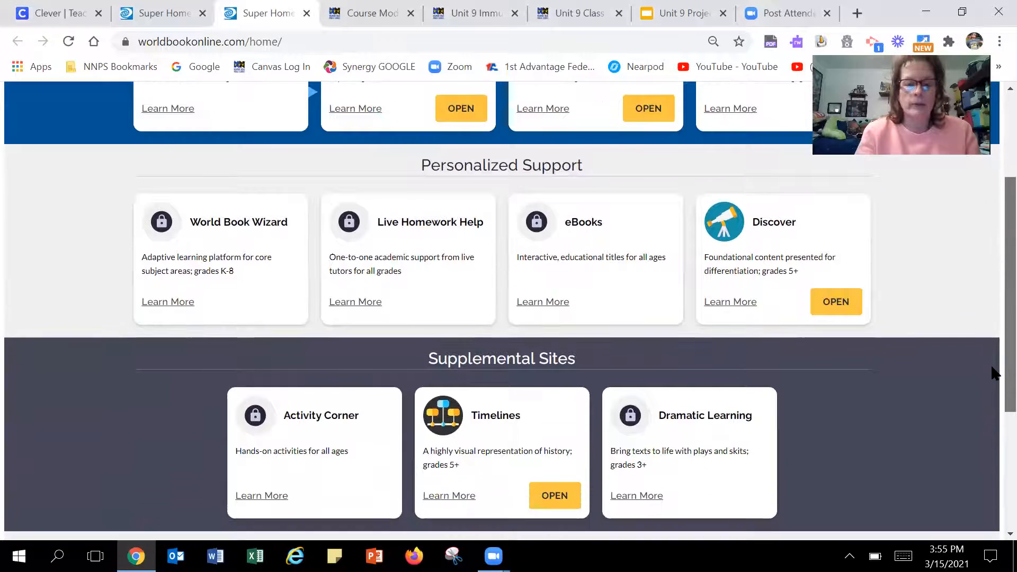
scroll(994, 381, "down", 4)
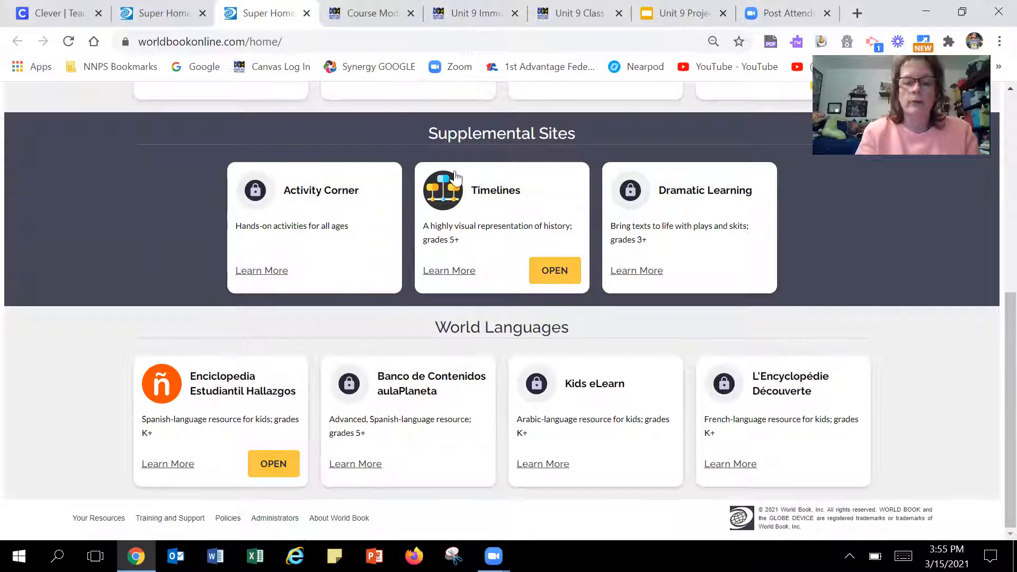
left_click(567, 272)
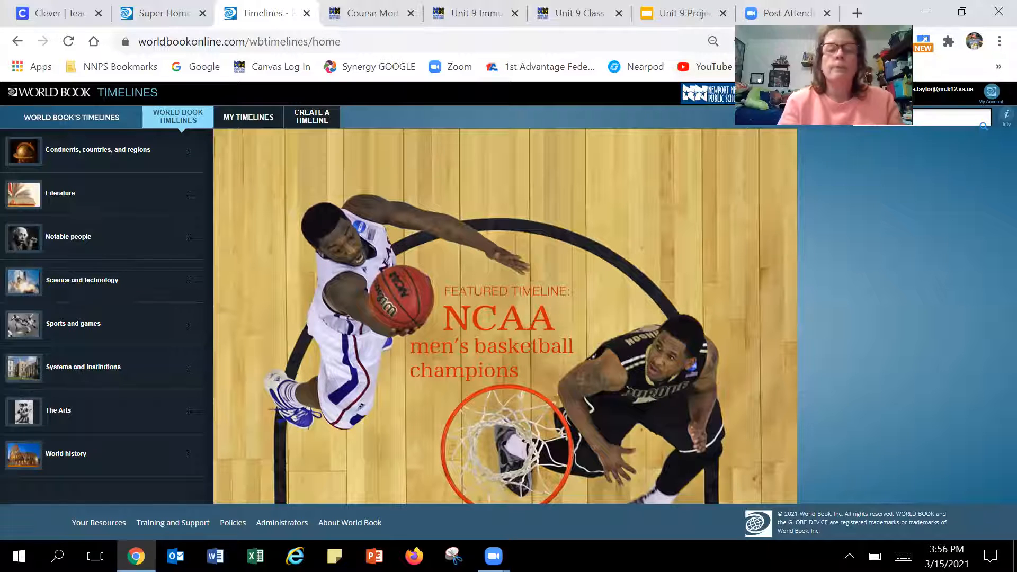
Start a new timeline with the purple background theme and title it "Unit 9 Timeline".
left_click(312, 116)
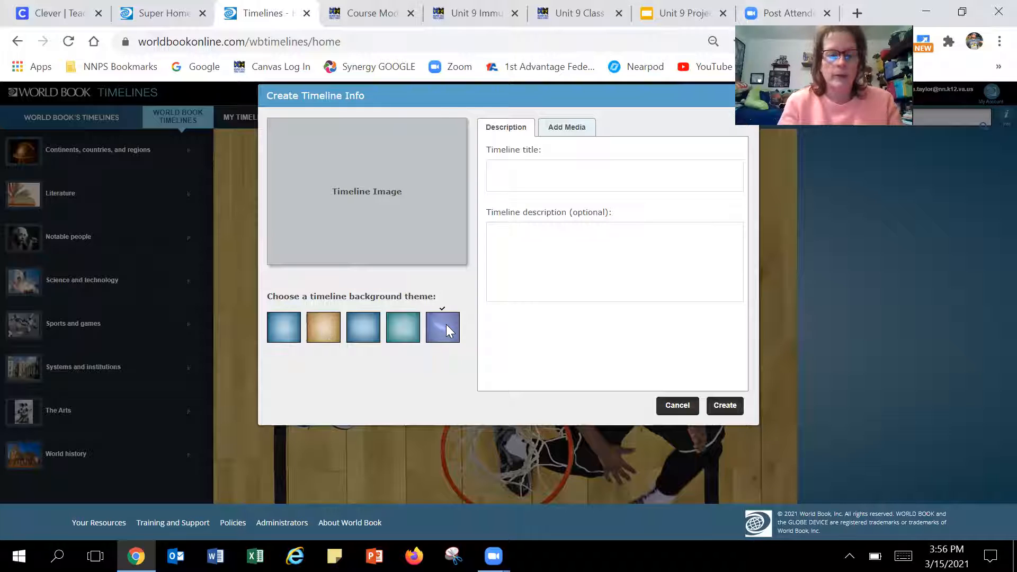
left_click(504, 176)
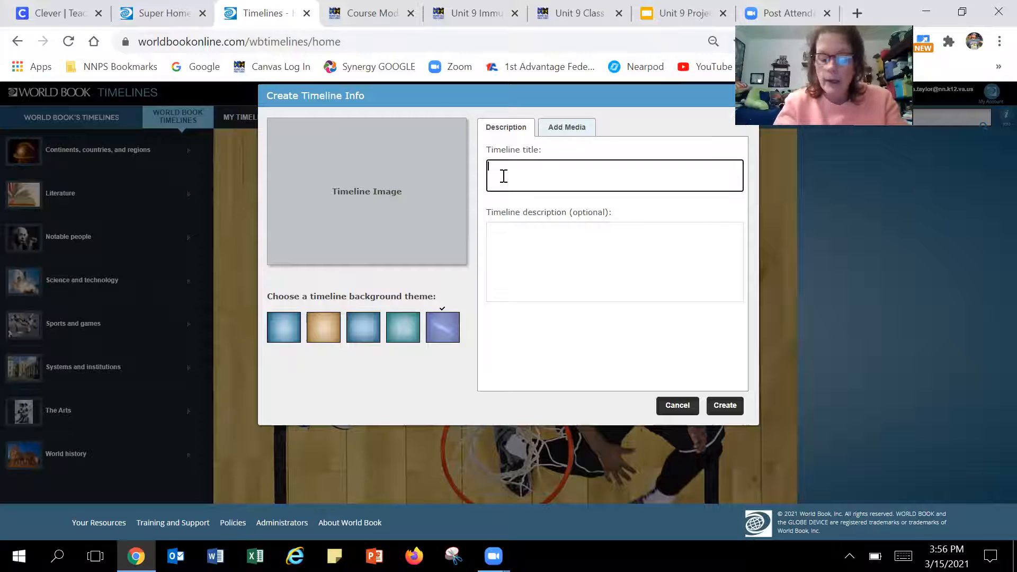
type("UNit")
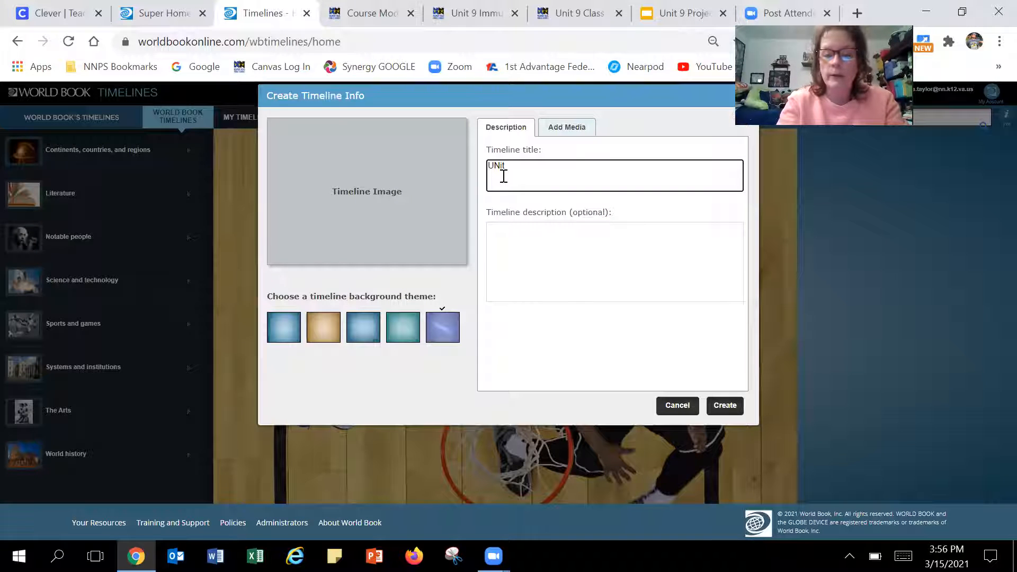
key("BackSpace")
key("BackSpace")
key("BackSpace")
type("nit 9 Timeline")
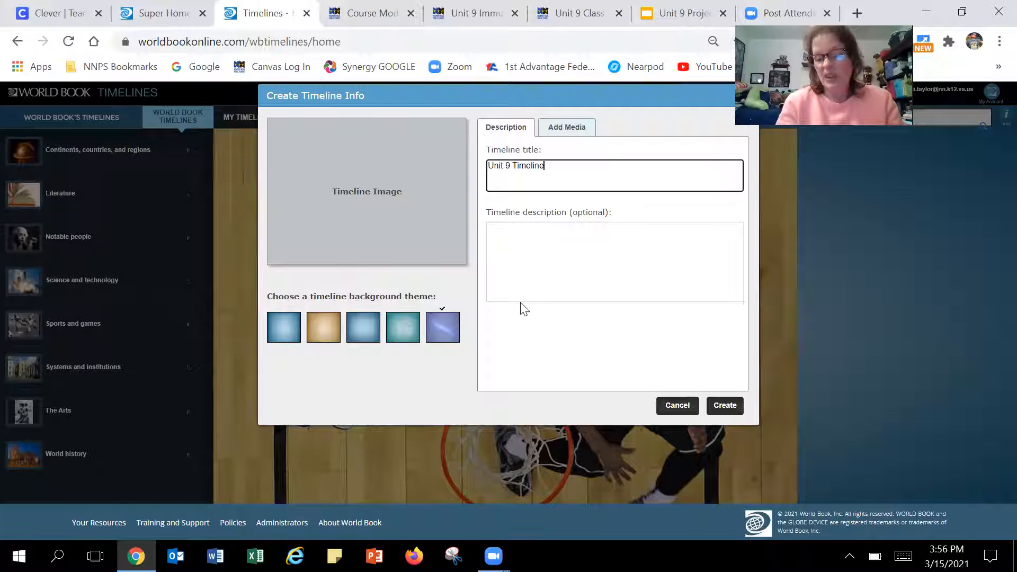
Search the timeline media for "immune system" and use the "Immune system cells attack" picture as the timeline image.
left_click(345, 198)
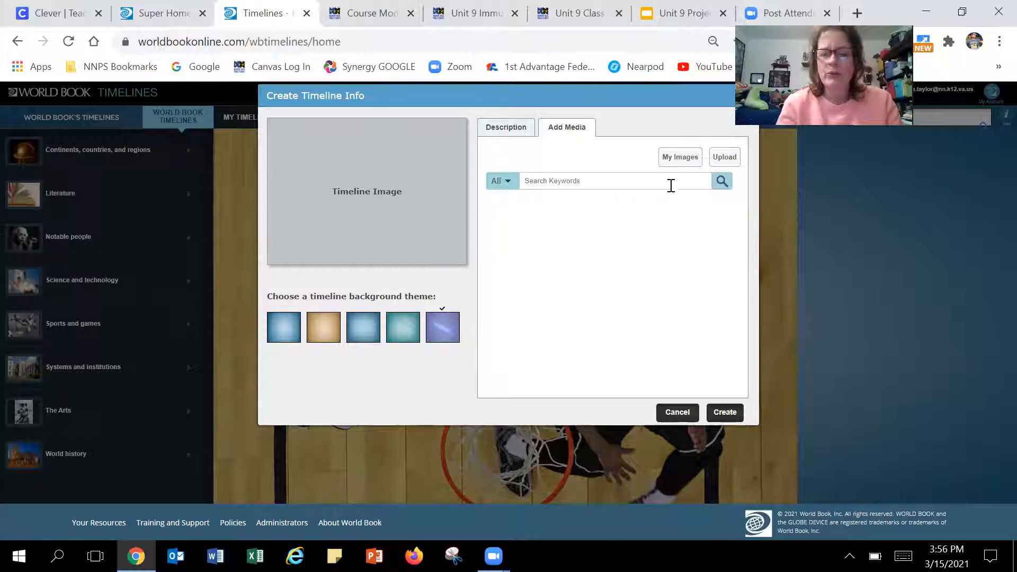
left_click(584, 181)
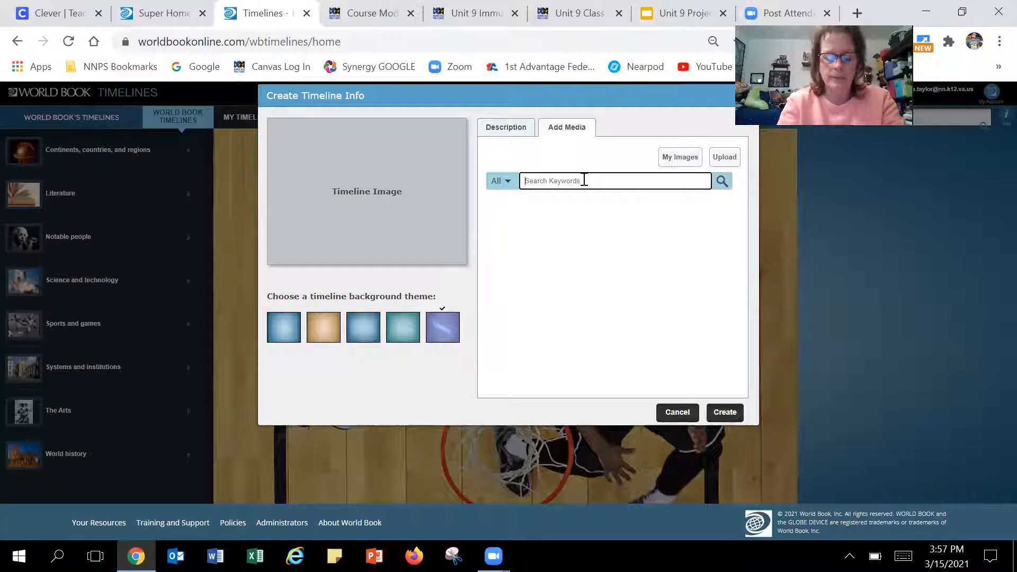
type("immune ")
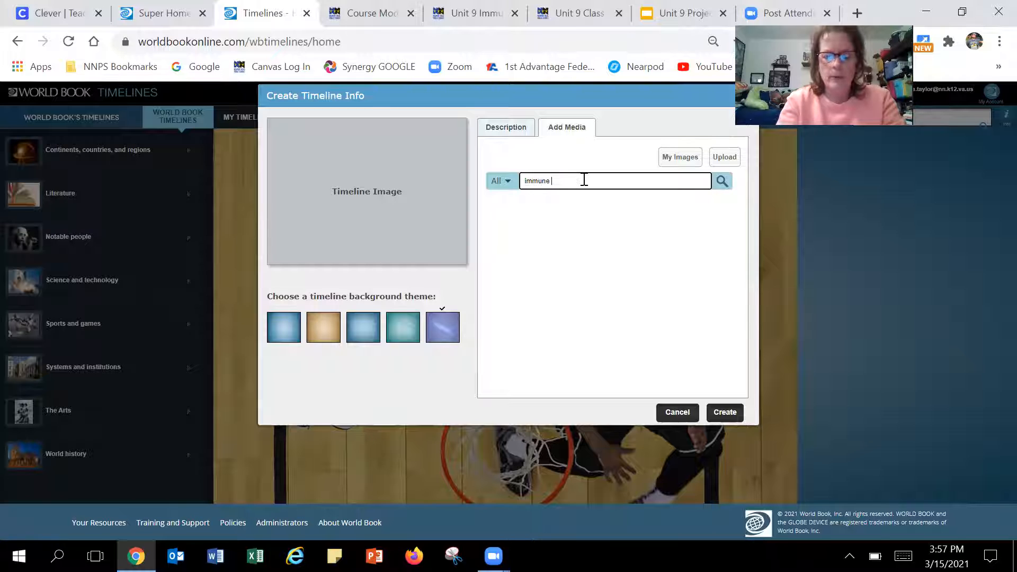
type("system")
left_click(722, 182)
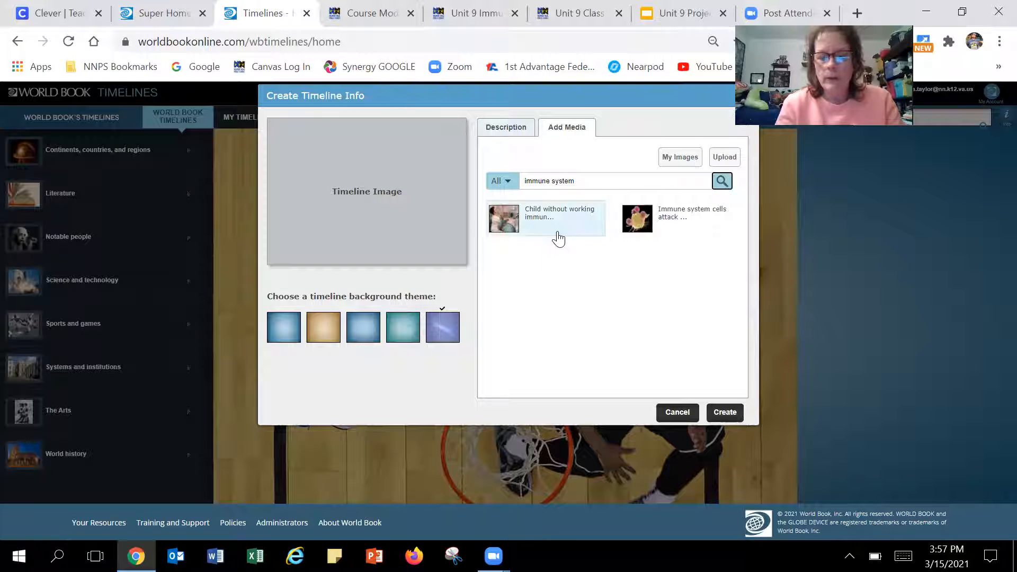
left_click(637, 222)
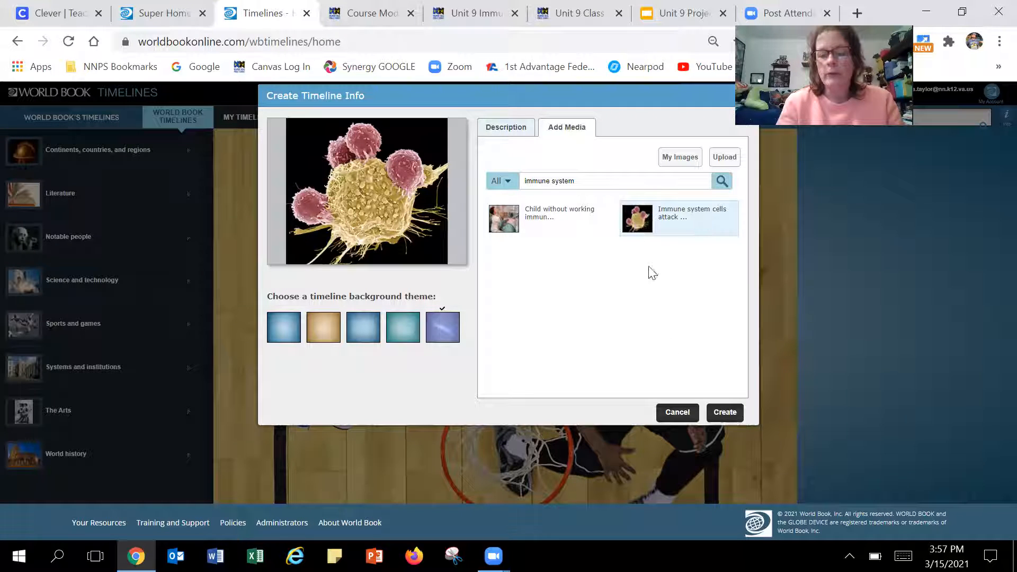
Check the image upload option and create the timeline with the selected immune system cells picture.
left_click(724, 157)
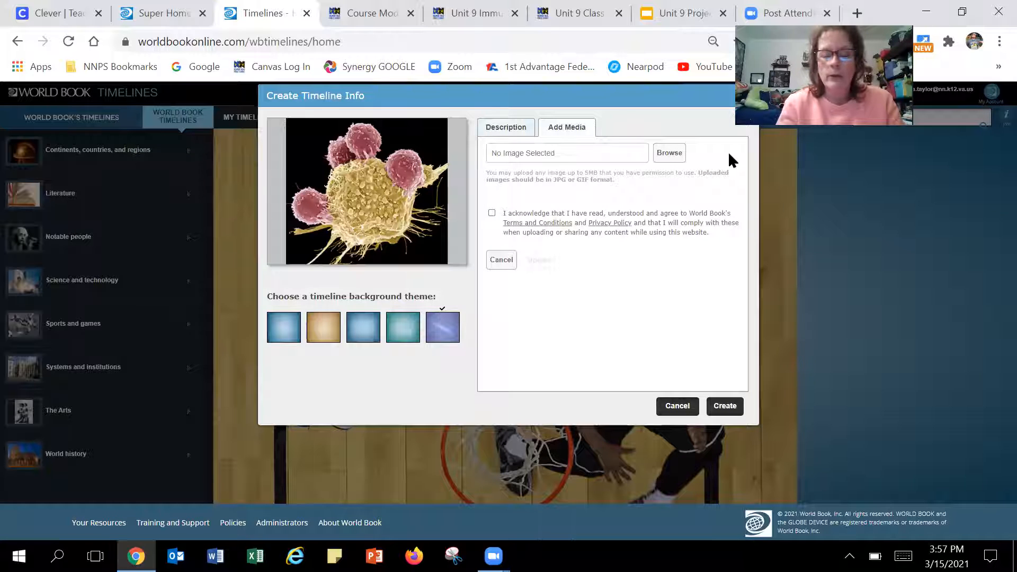
left_click(514, 136)
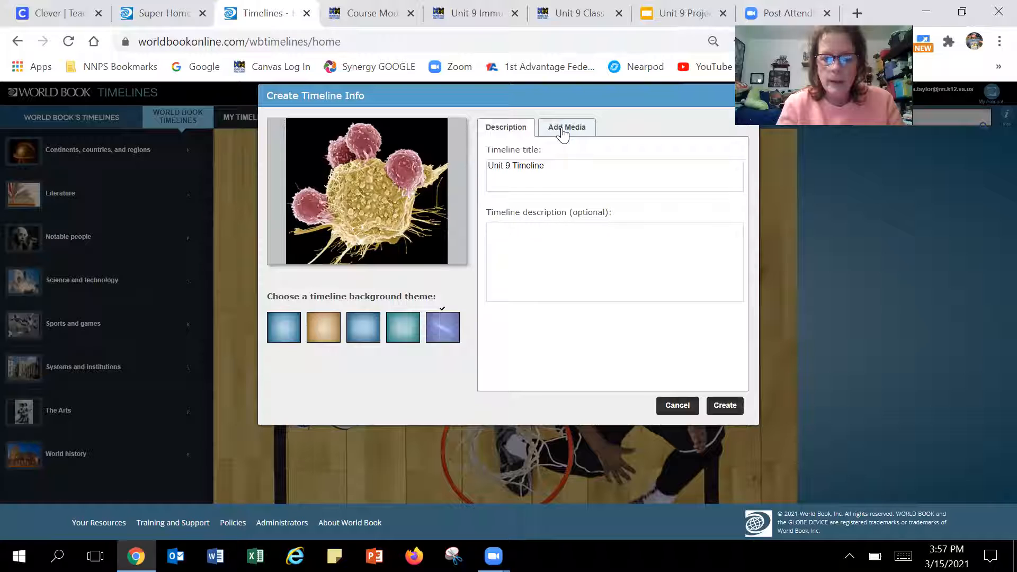
left_click(562, 134)
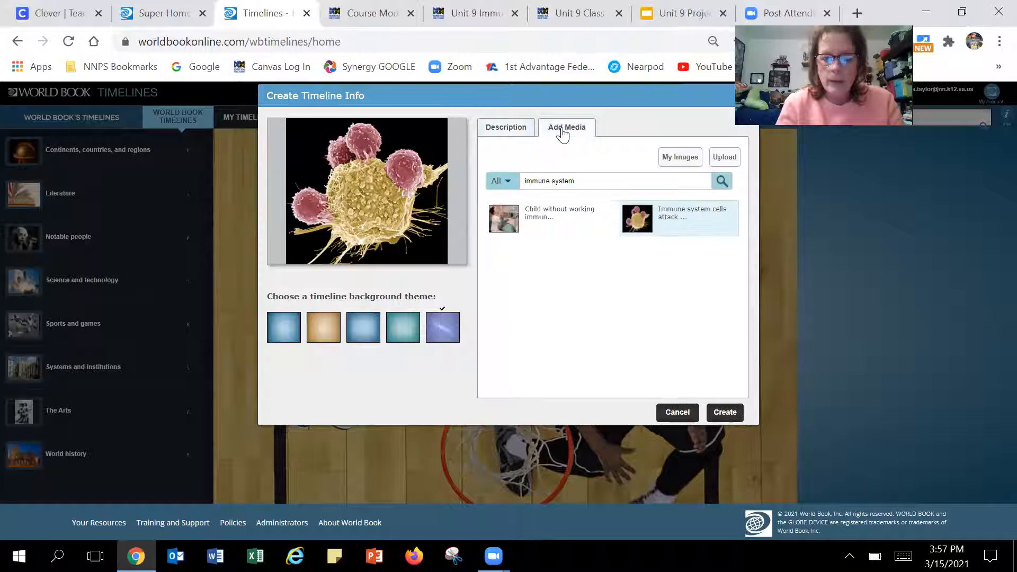
double_click(695, 211)
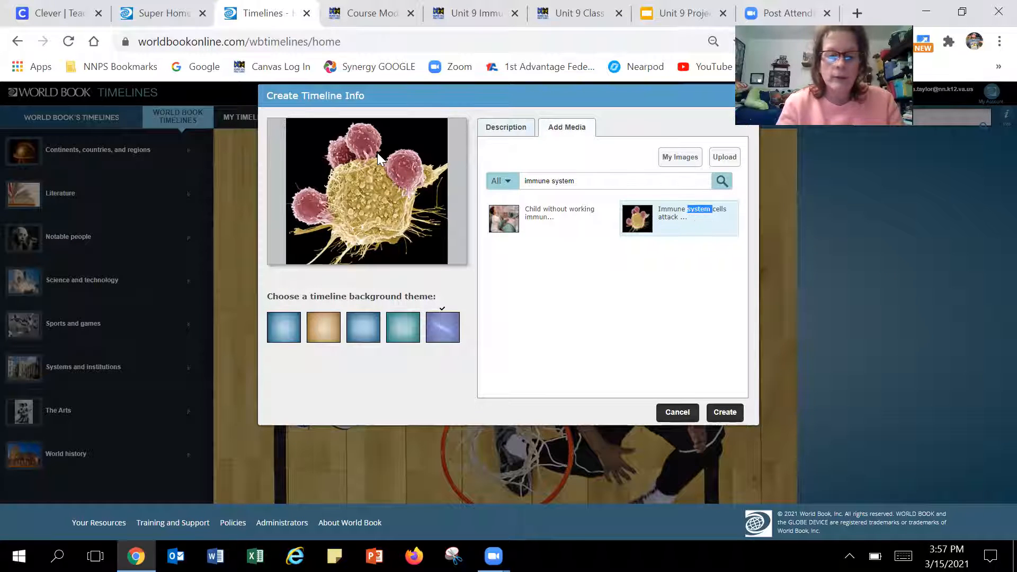
left_click(724, 417)
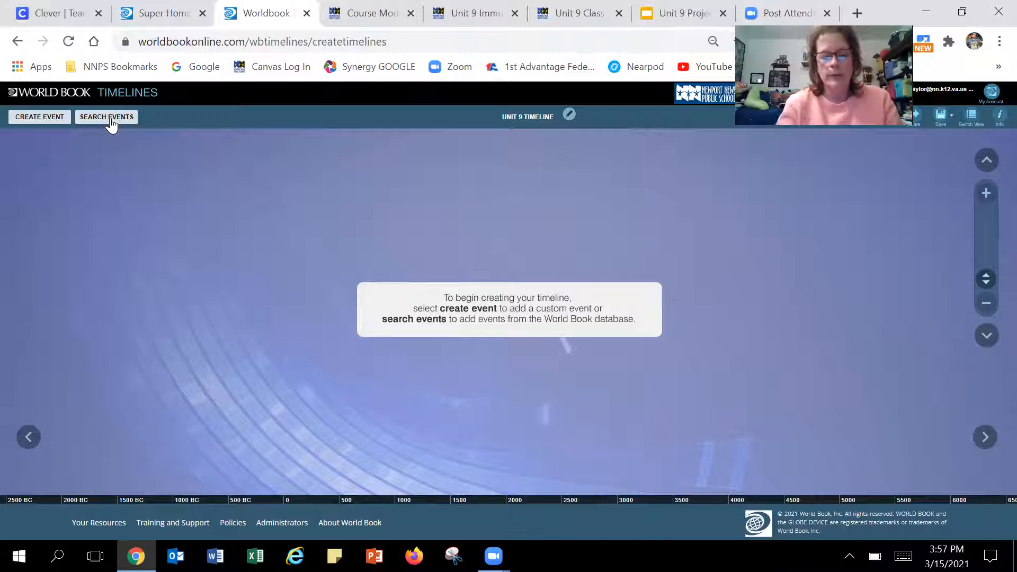
Start a new custom event with start year 1401 and end year 1500 AD.
left_click(39, 118)
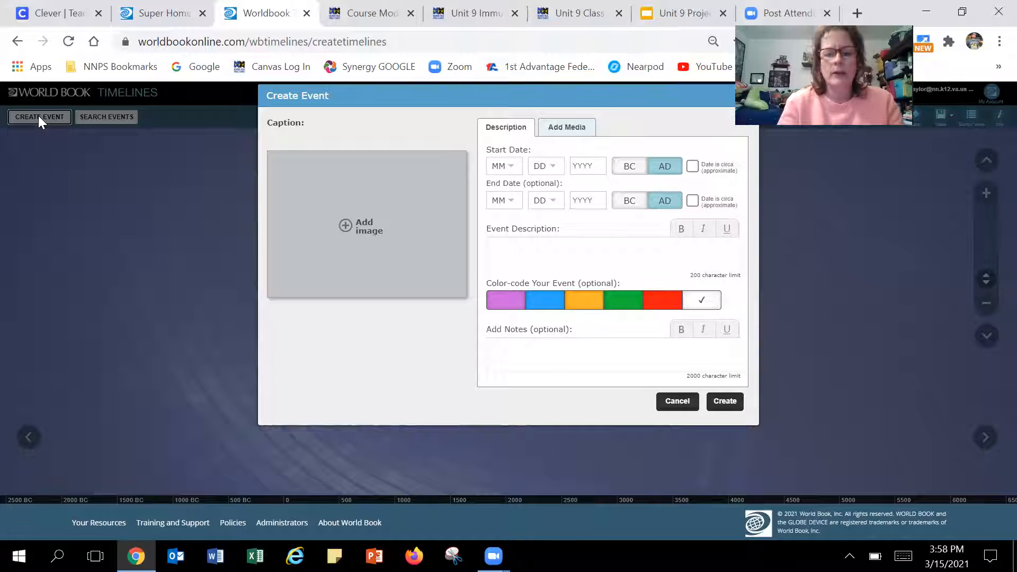
left_click(577, 162)
type("1401")
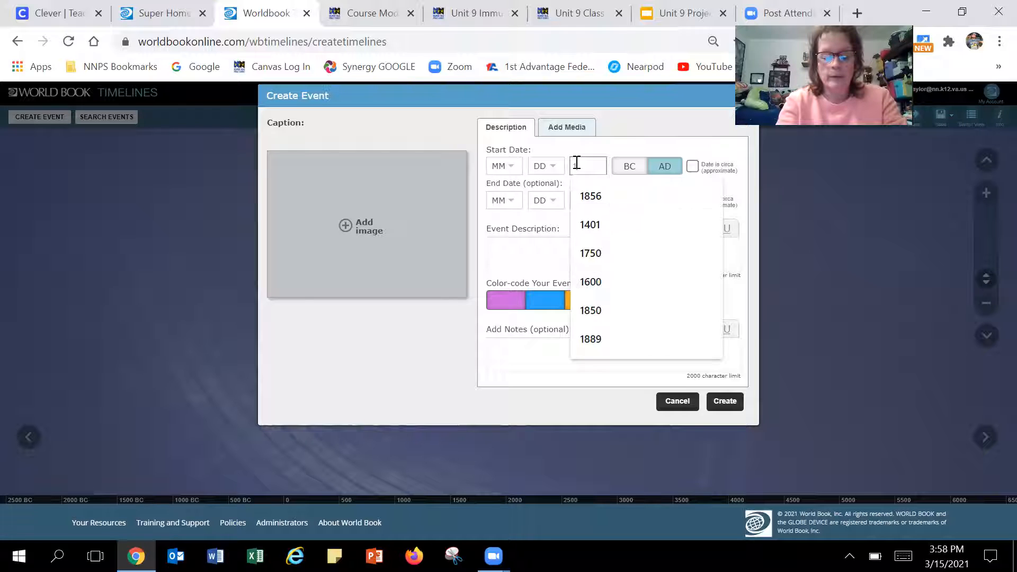
left_click(579, 197)
type("1500")
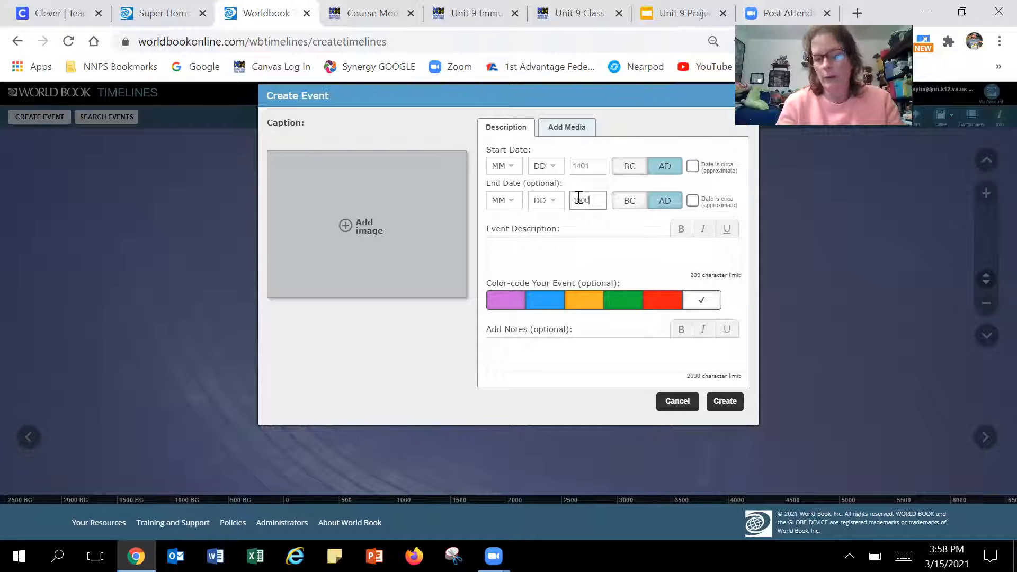
Enter "Variola" as the event description and format it bold and underlined.
left_click(522, 246)
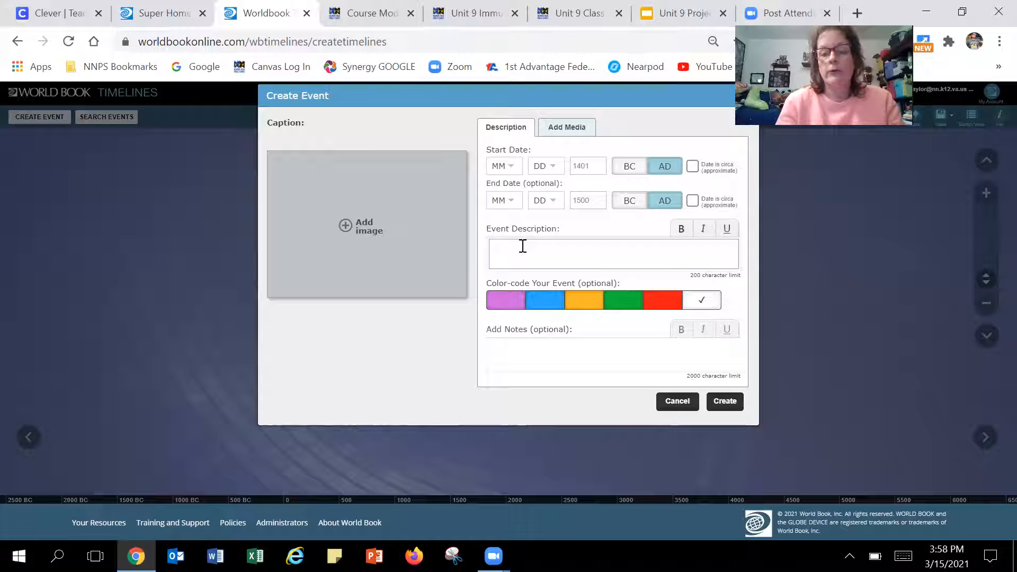
type("Mariola")
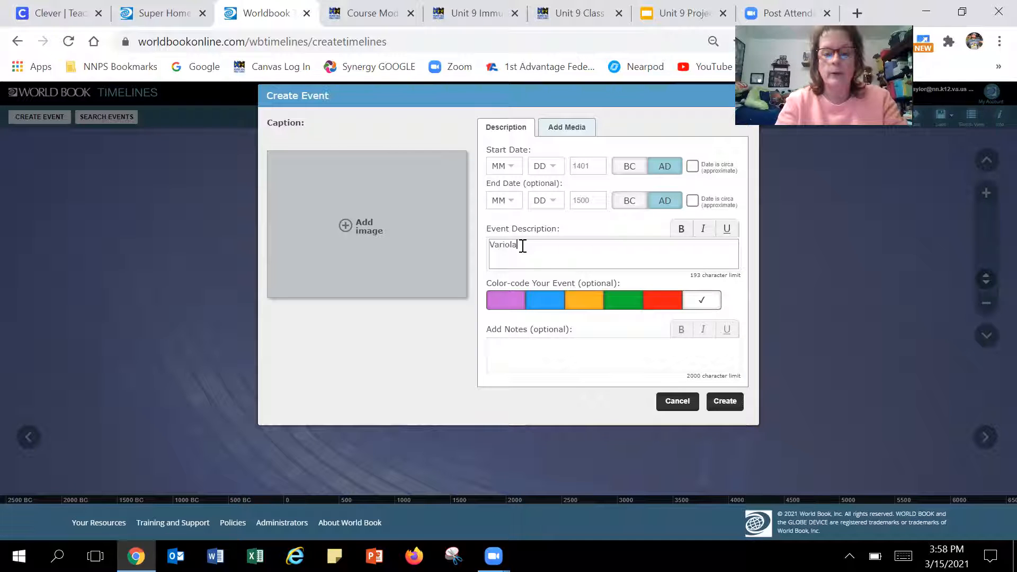
double_click(497, 245)
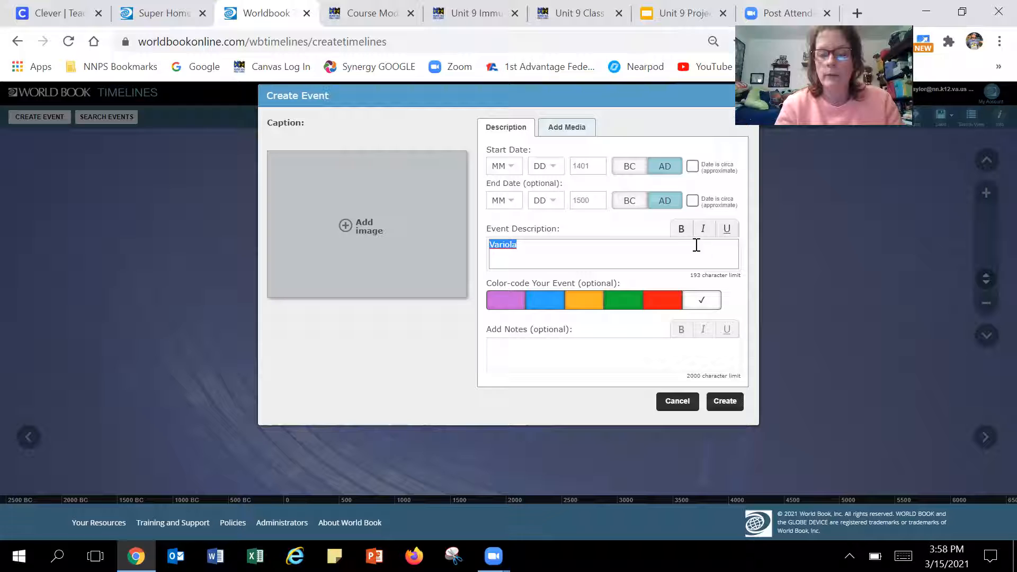
left_click(681, 230)
left_click(727, 229)
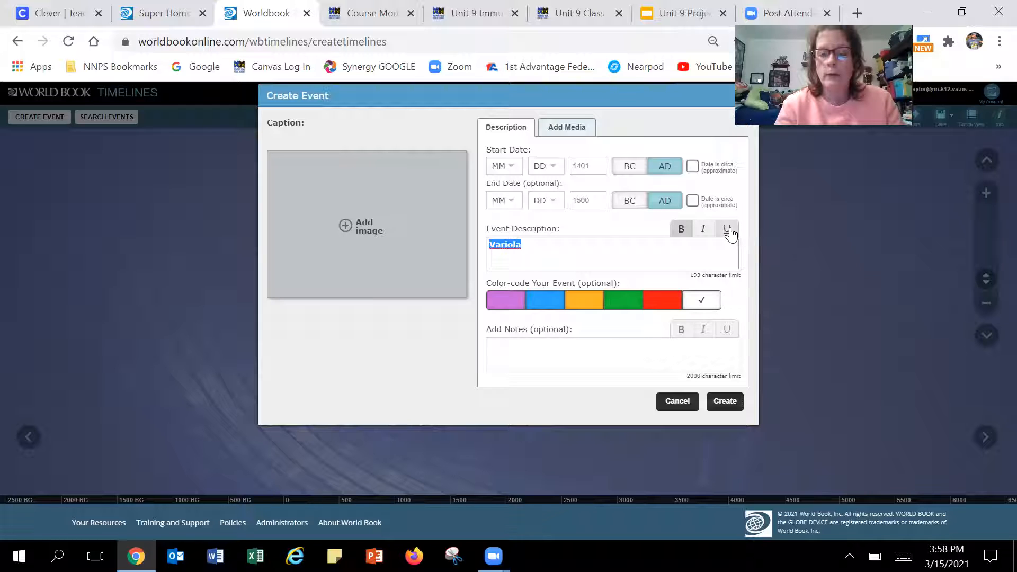
Check the Variolation slide in the Unit 9 Project Research-7th Period Google Slides and return to the timeline event.
left_click(678, 13)
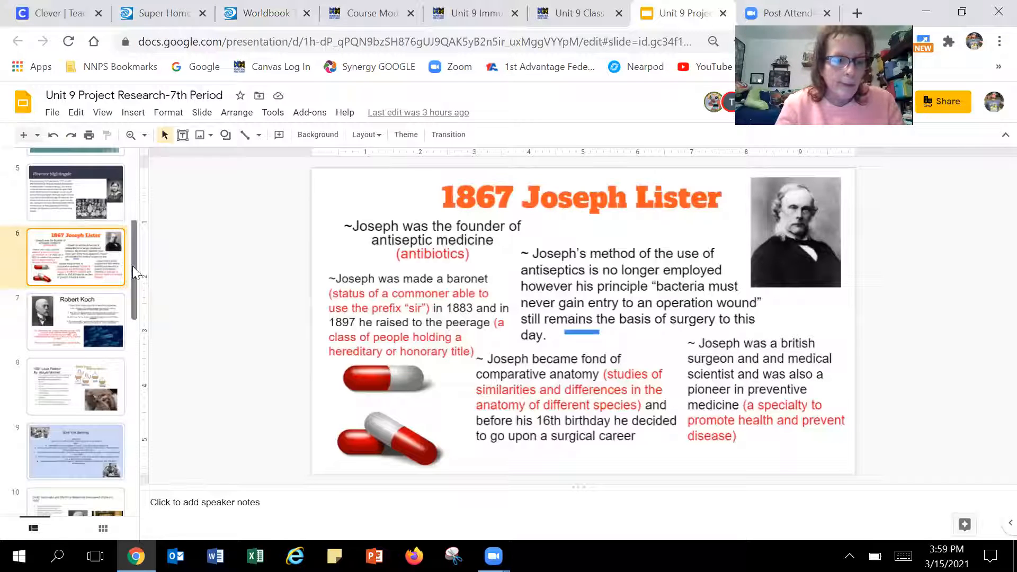
left_click_drag(132, 266, 137, 187)
left_click(67, 244)
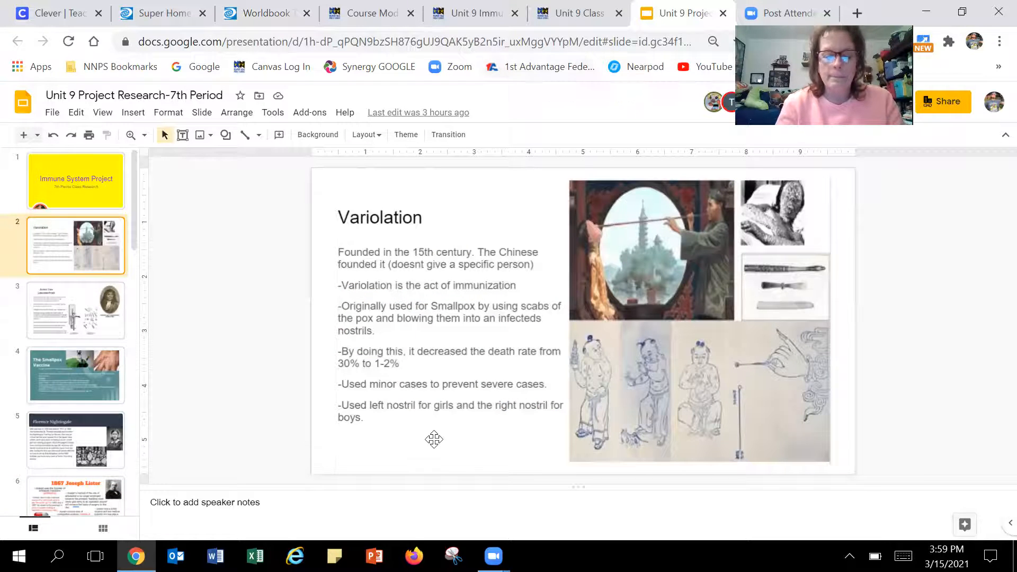
left_click(123, 27)
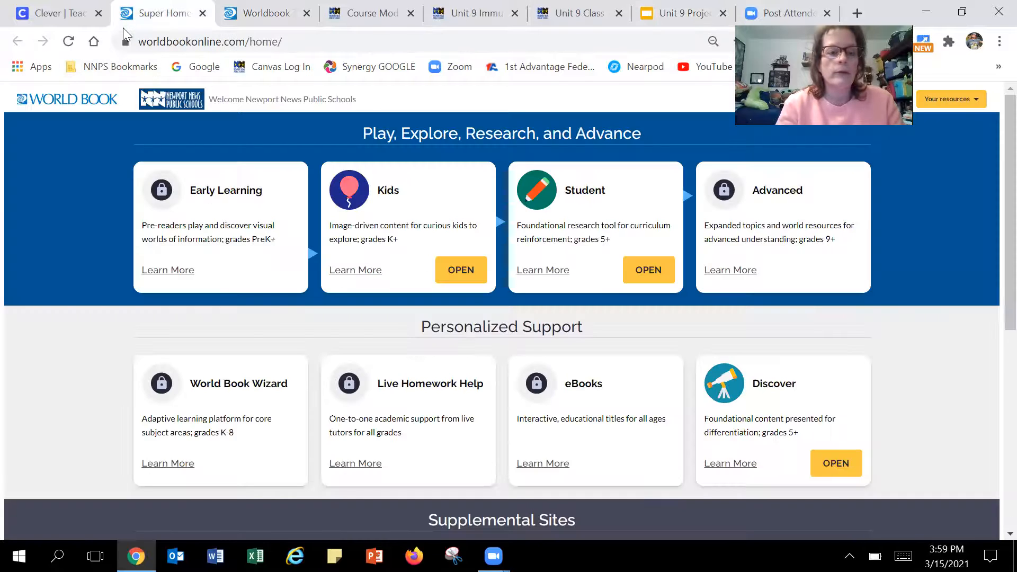
key("ctrl+Tab")
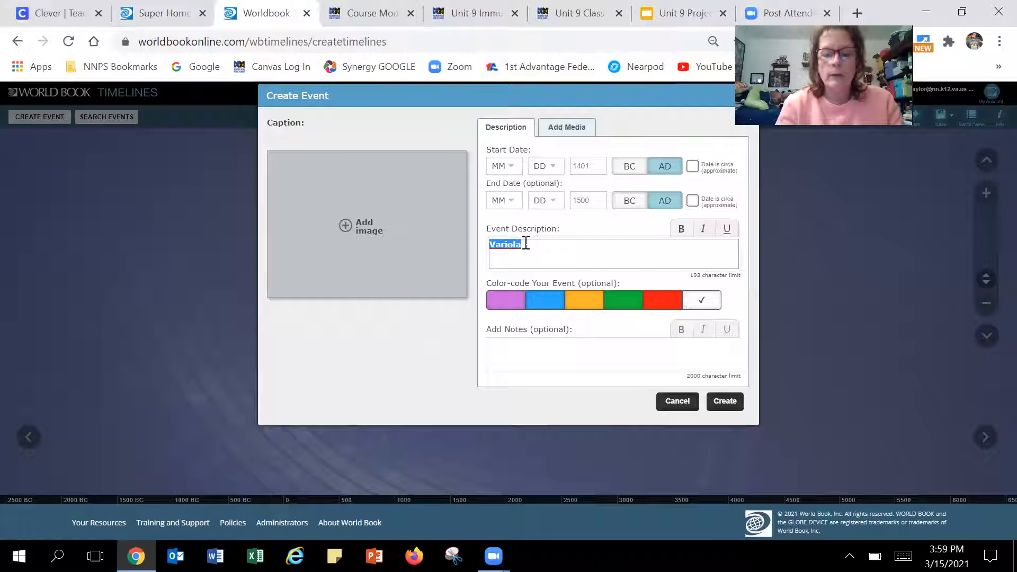
Complete the bold, underlined heading in the event description as "Variolation -".
left_click(527, 245)
type("tion")
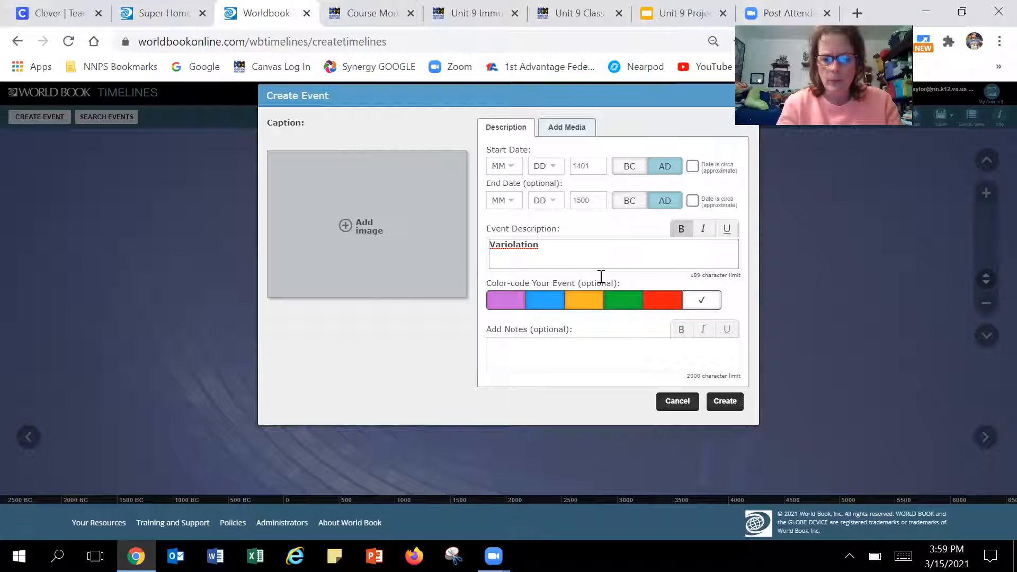
type("- ")
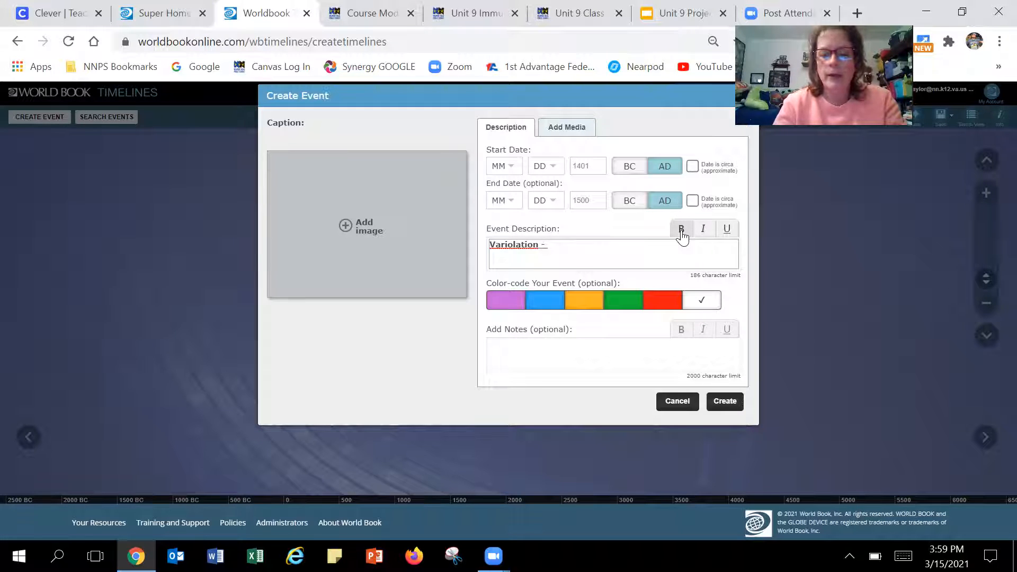
type("Ch")
key("BackSpace")
key("BackSpace")
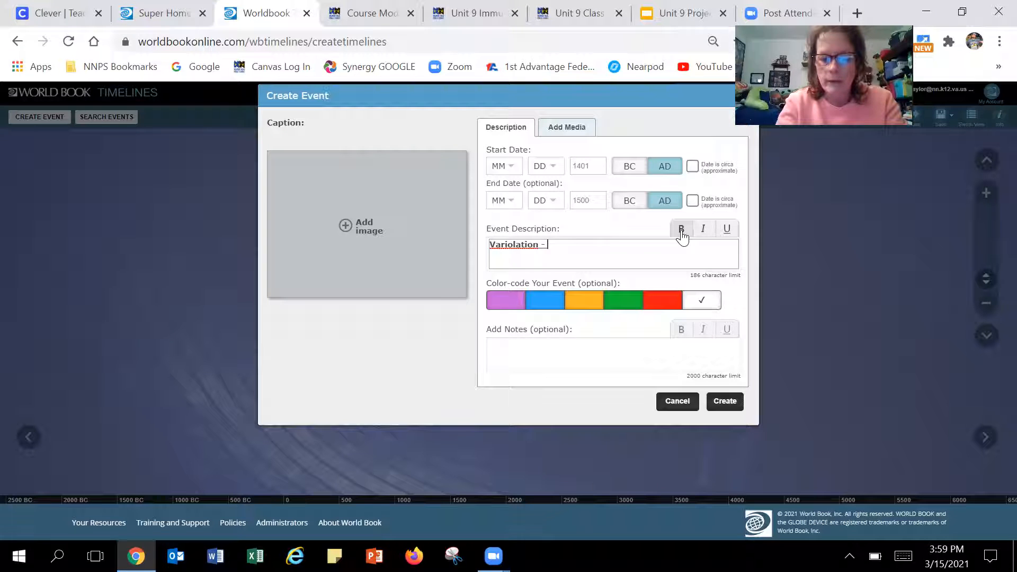
Continue the description in bold without underline: "Chinese took ground up smallpox scabs and blew them up peoples noses to create acquired immunity".
type("Cho")
key("BackSpace")
key("BackSpace")
type("hinese ")
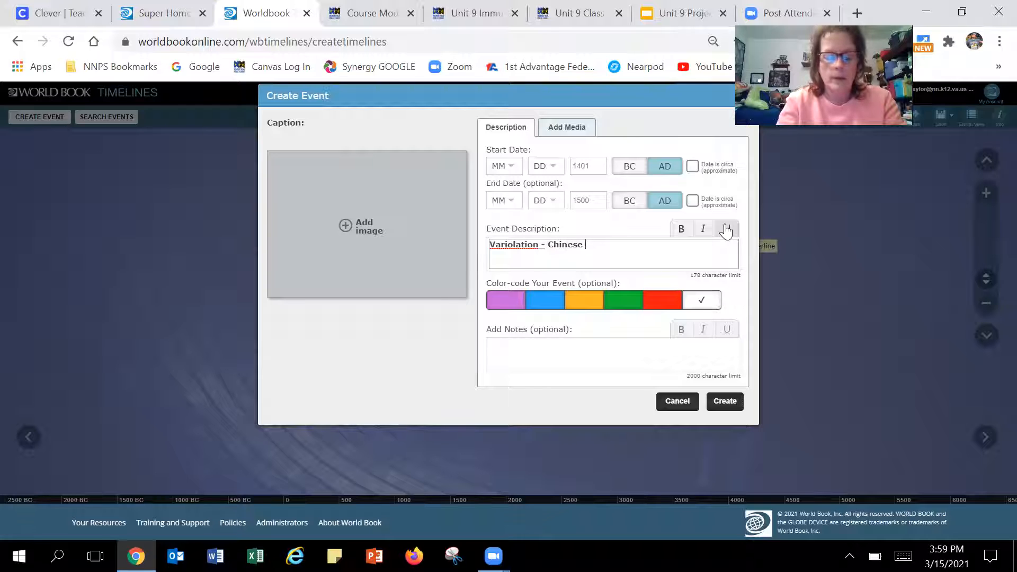
type("ground")
key("BackSpace")
key("BackSpace")
key("BackSpace")
key("BackSpace")
key("BackSpace")
key("BackSpace")
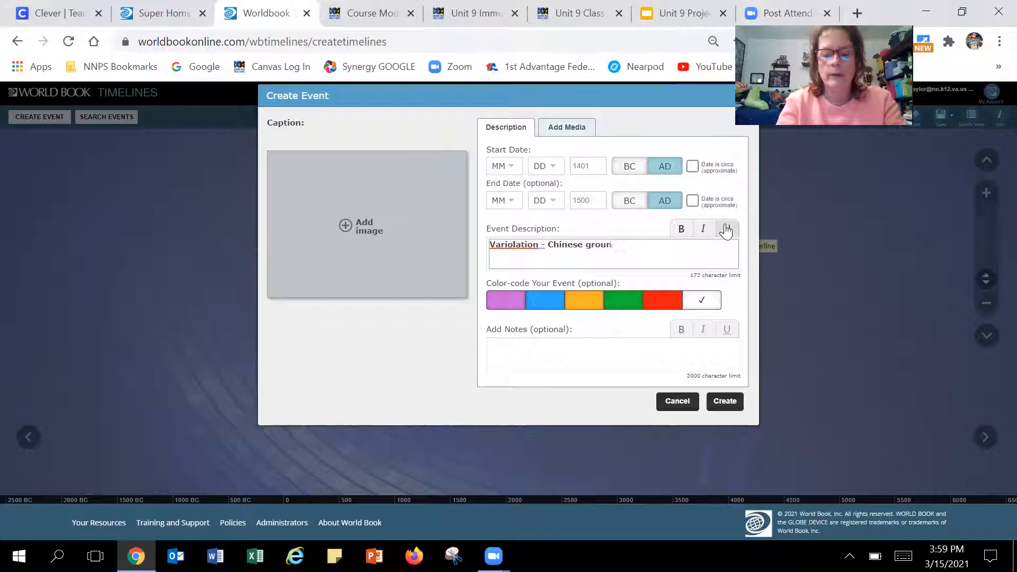
type("took ")
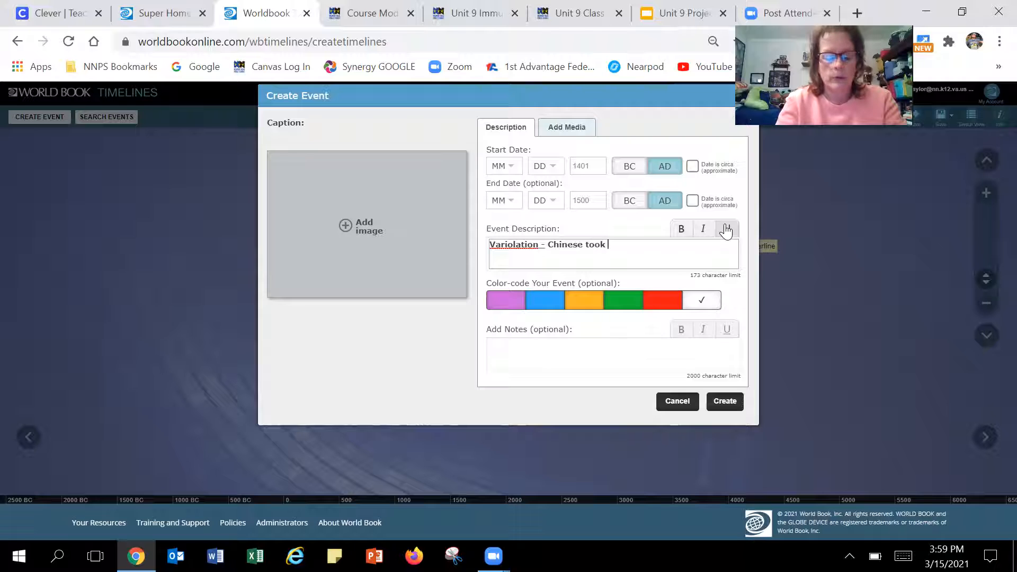
type("groun")
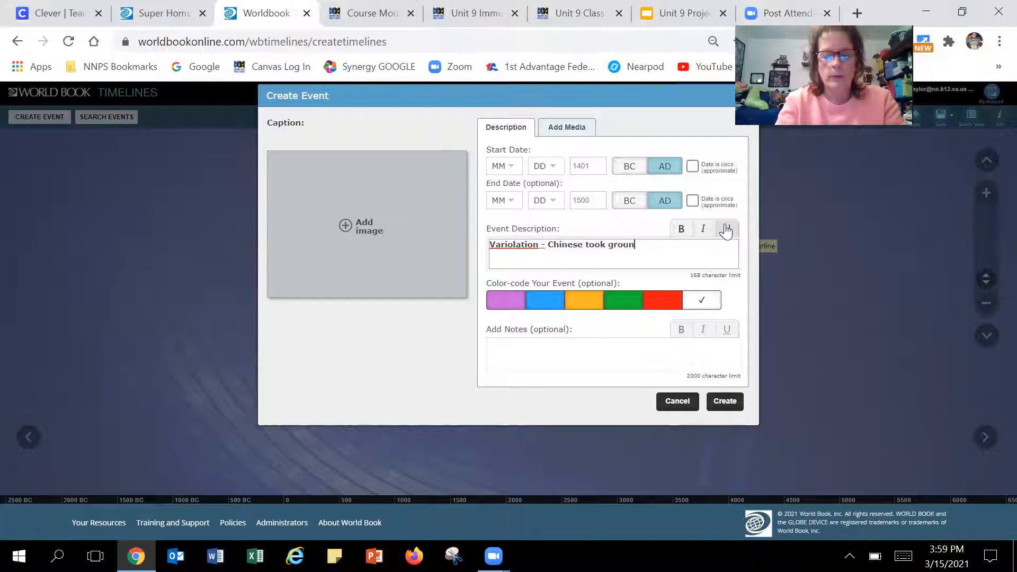
type("d up small")
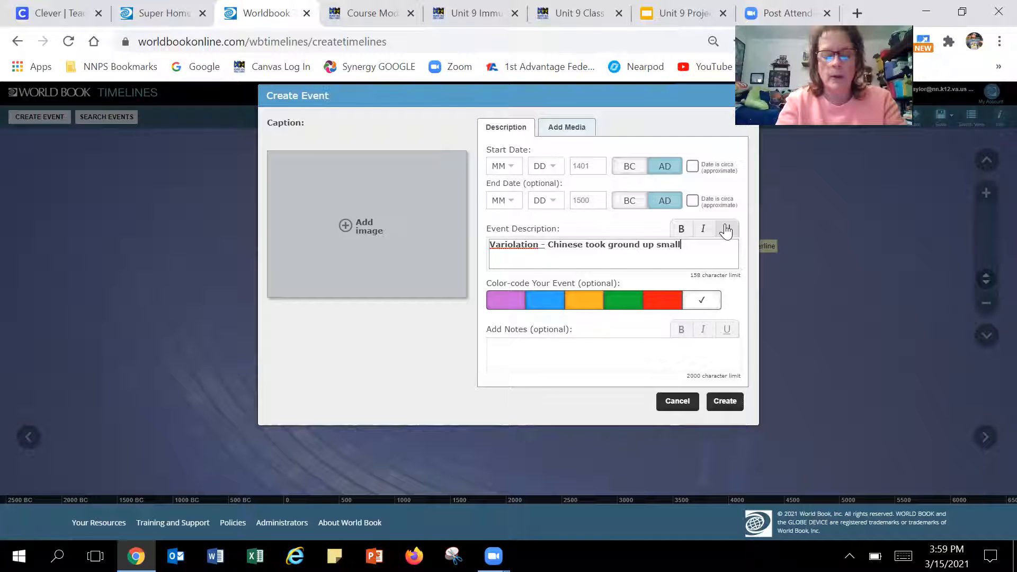
type("pox scabs and blew them up peoples")
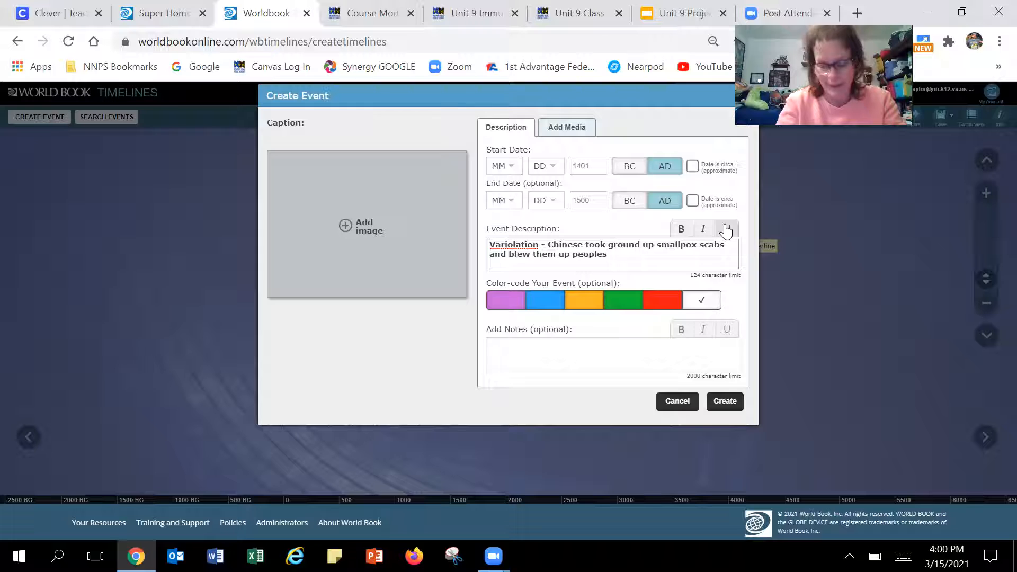
type(" noses")
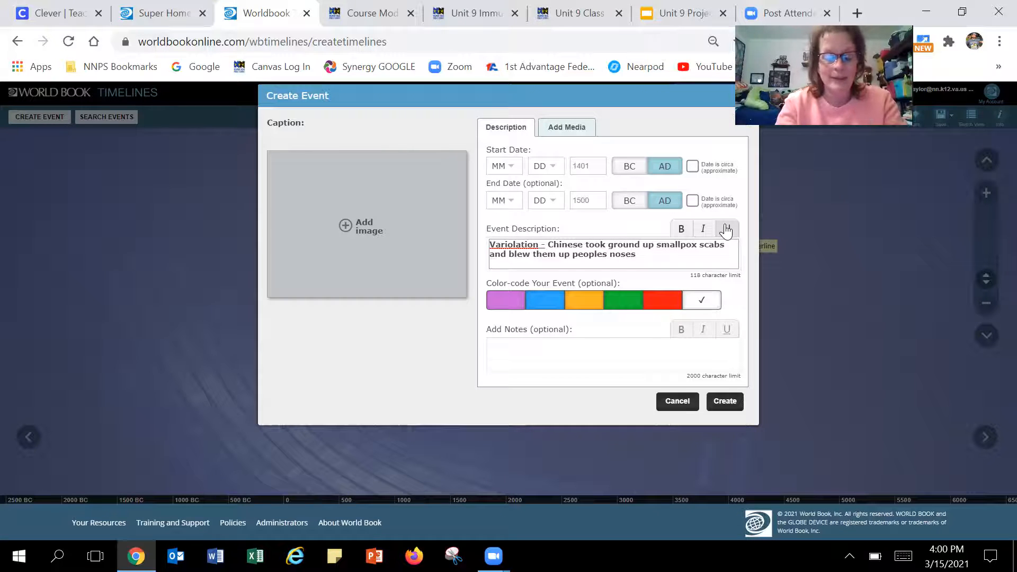
type(" to c")
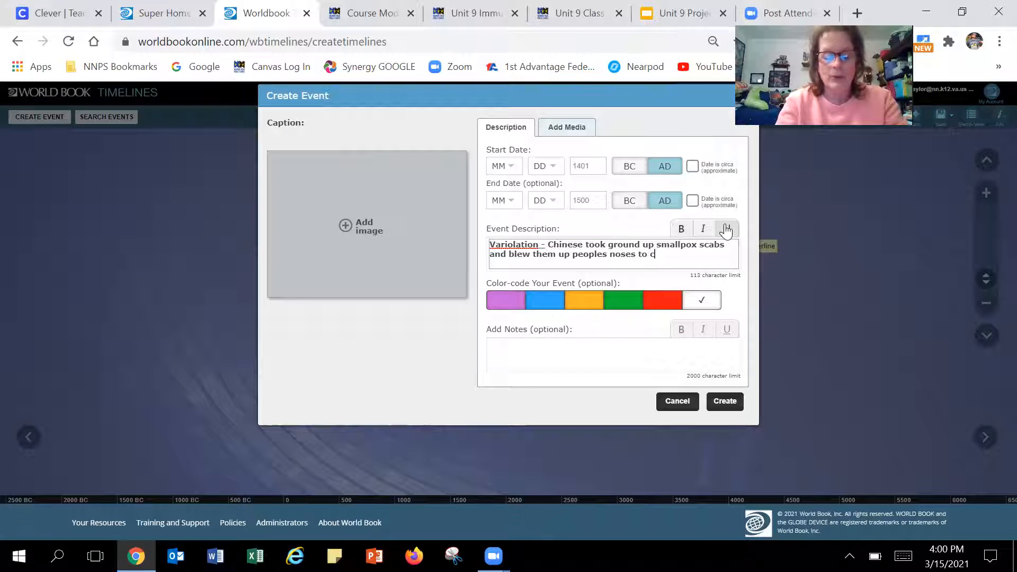
type("reate a")
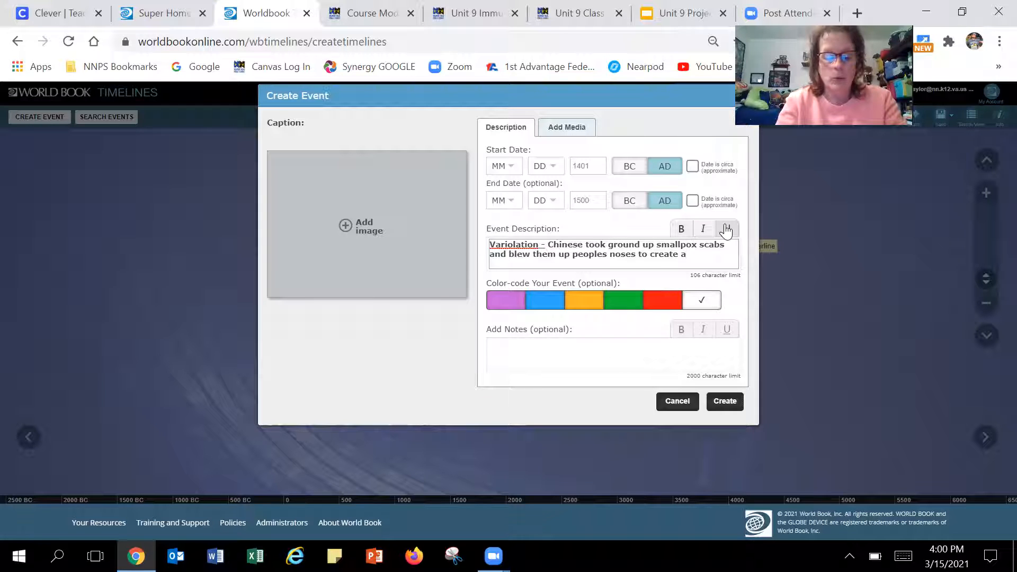
type("immunity")
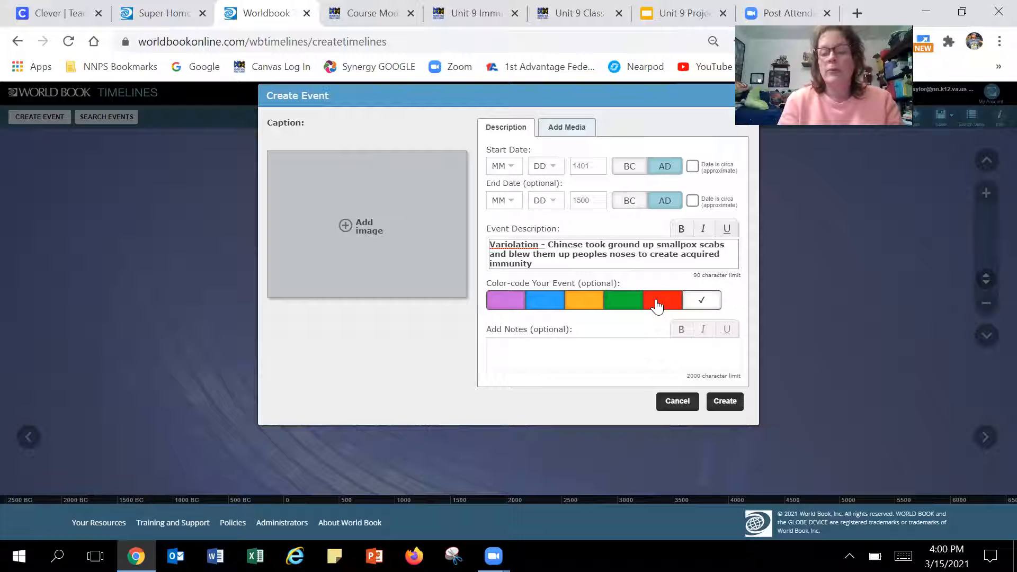
Color-code the Variolation event orange and create it on the timeline.
left_click(585, 303)
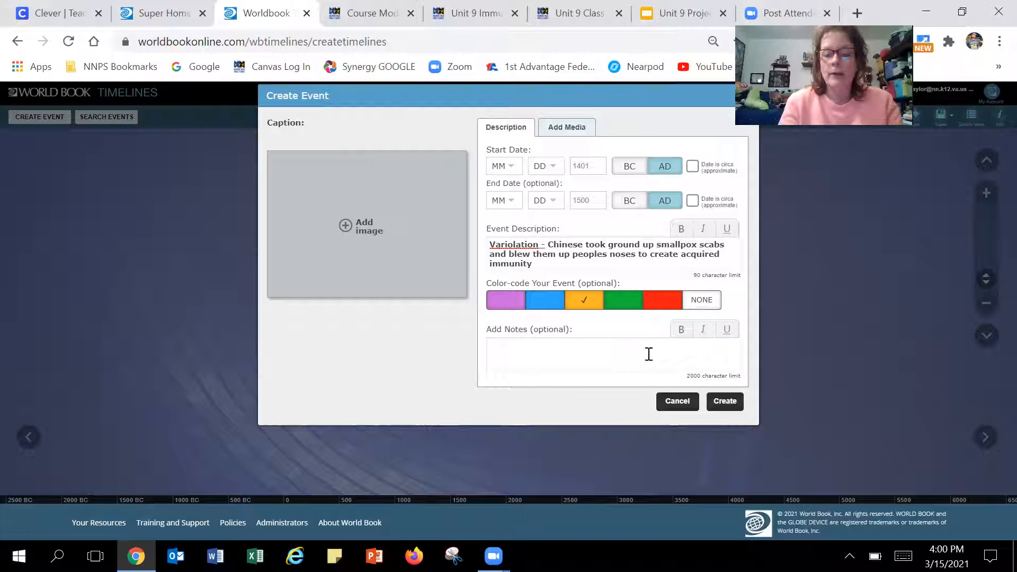
left_click(734, 406)
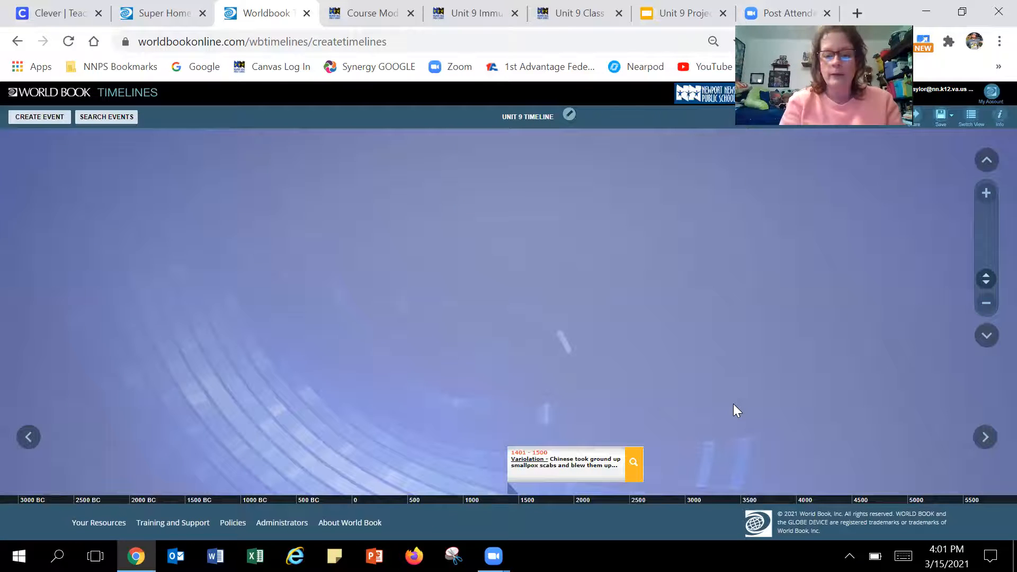
Edit the Variolation event, append "- death rate went from 30% to 1%" to its description, and save it.
left_click(566, 461)
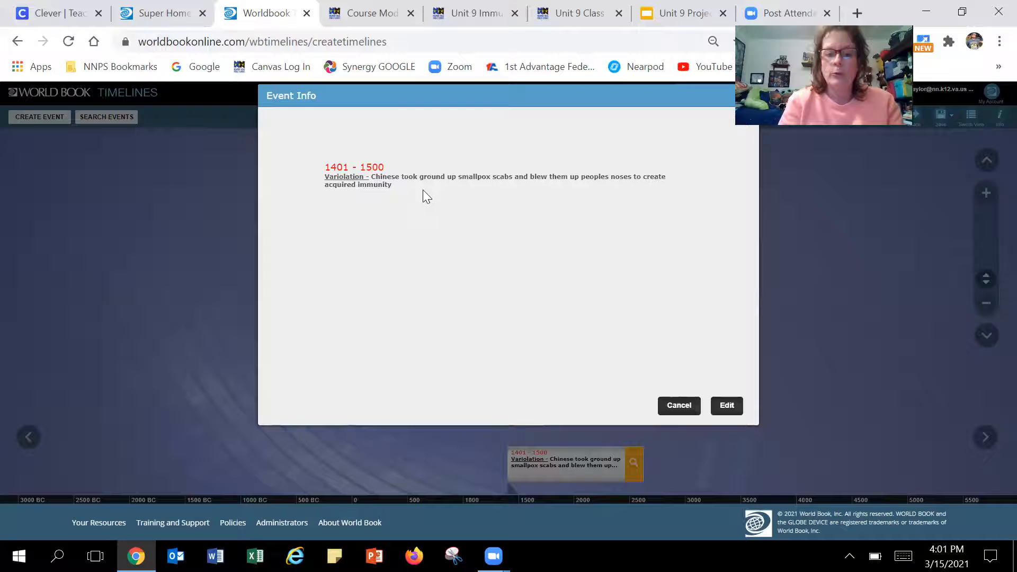
left_click(728, 405)
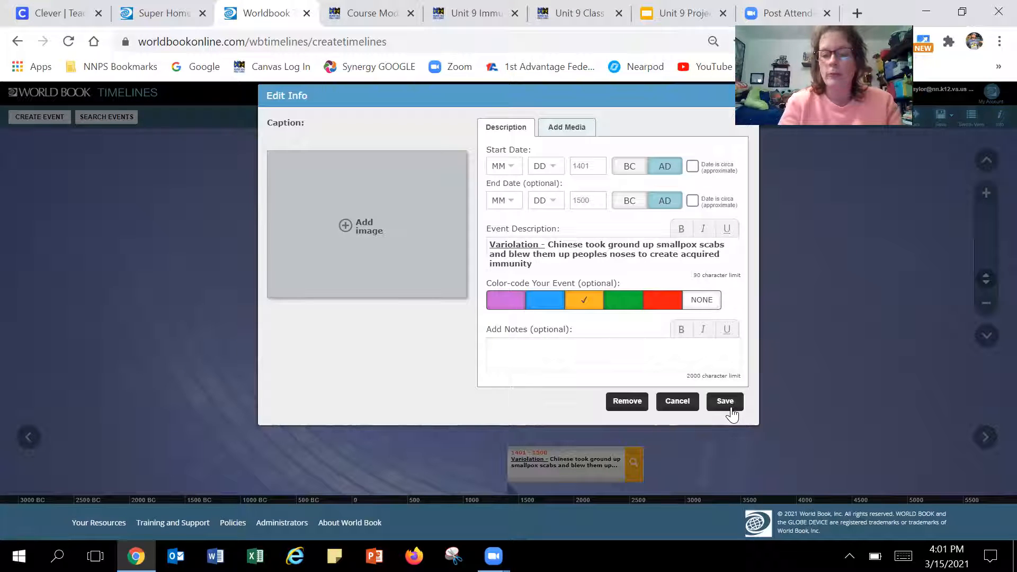
left_click(542, 262)
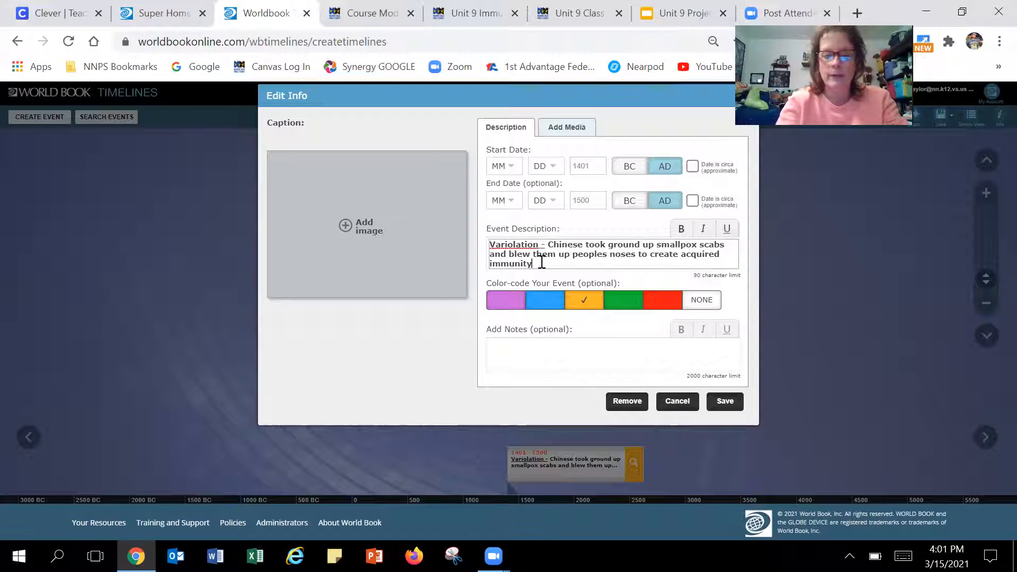
type("- ")
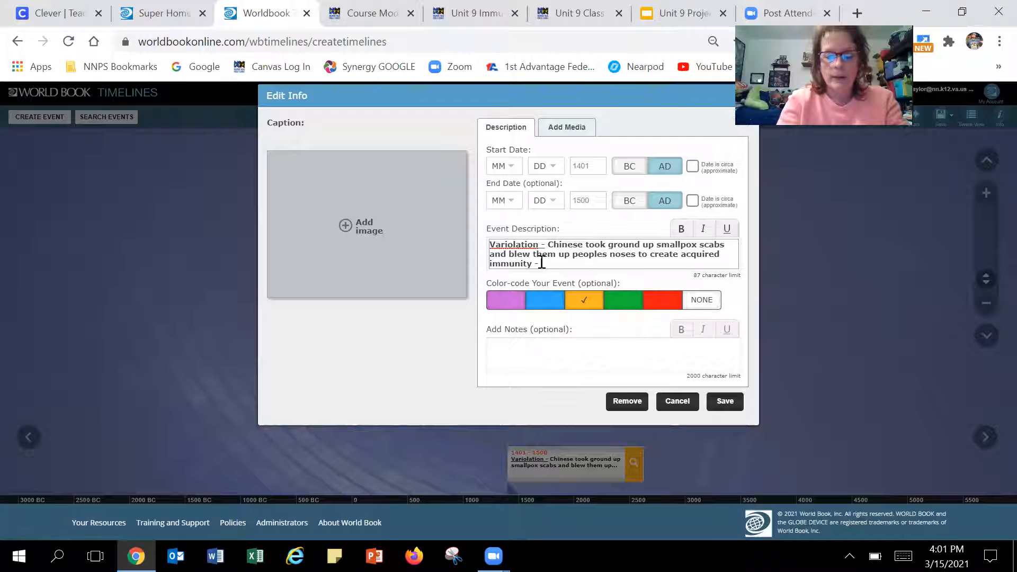
type("death rate")
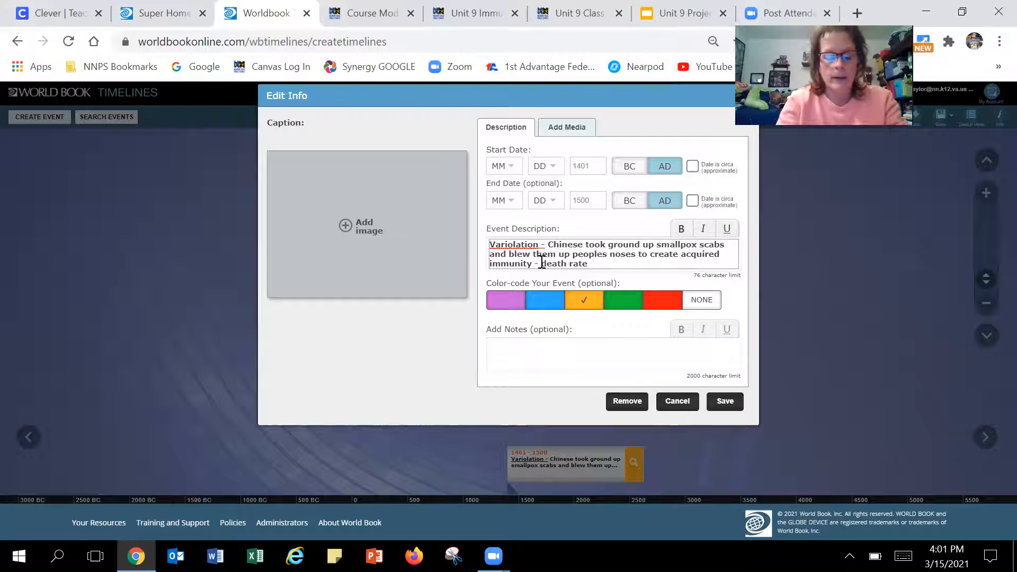
type(" went from 30% to 1%")
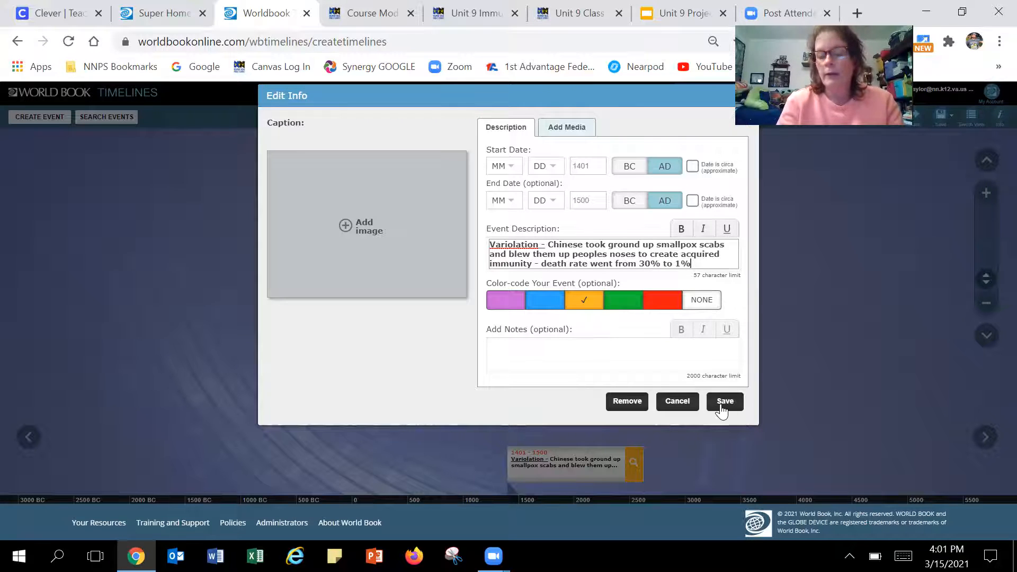
left_click(721, 404)
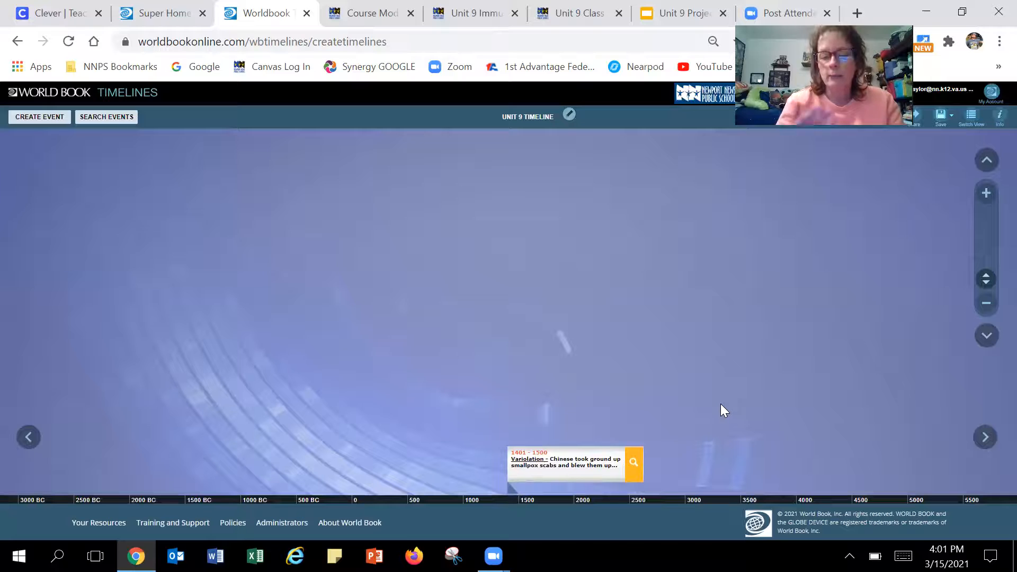
Review the saved Variolation event's info, and look at a blank new event form without creating anything.
left_click(559, 468)
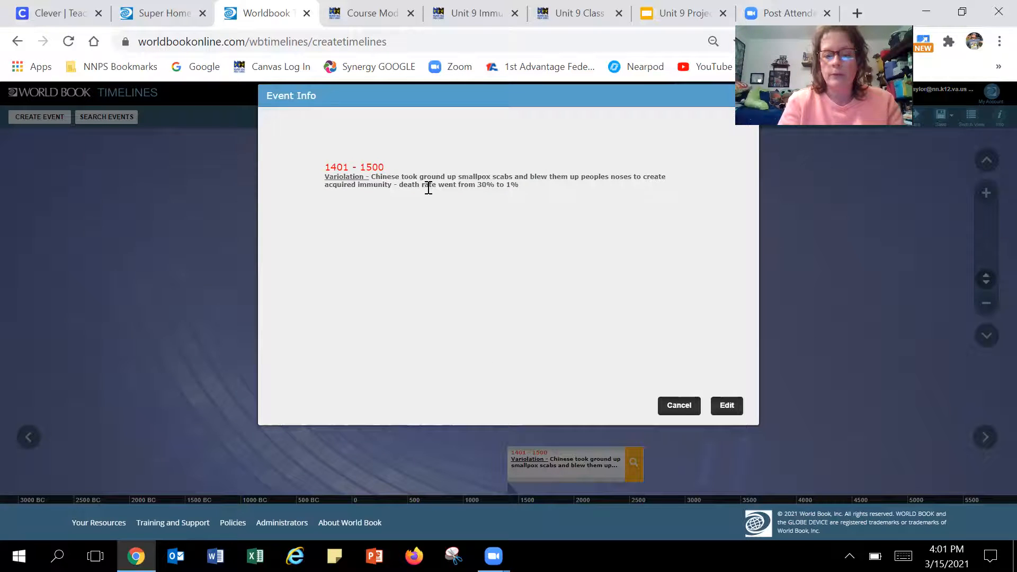
left_click(680, 405)
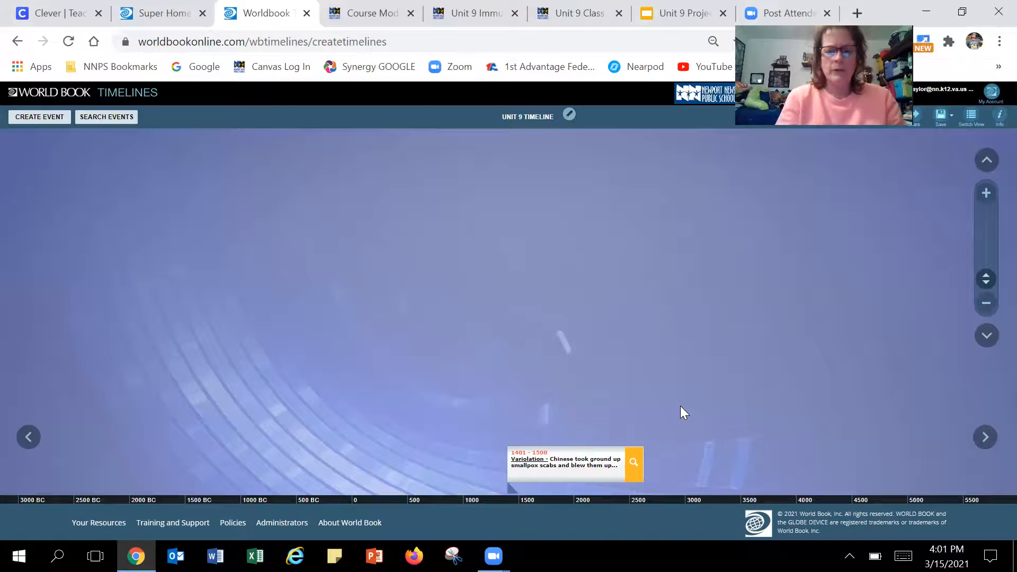
left_click(47, 117)
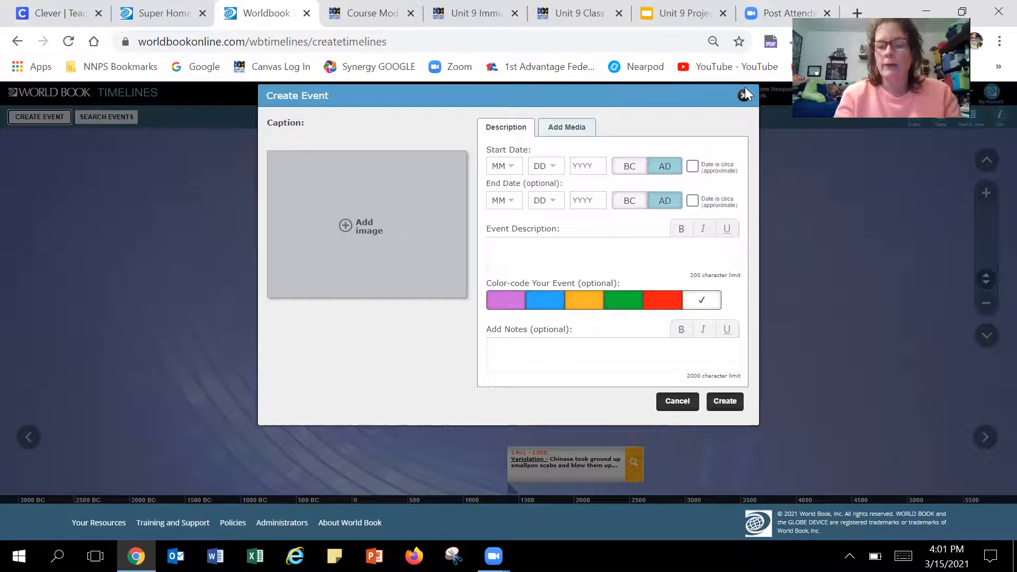
left_click(744, 92)
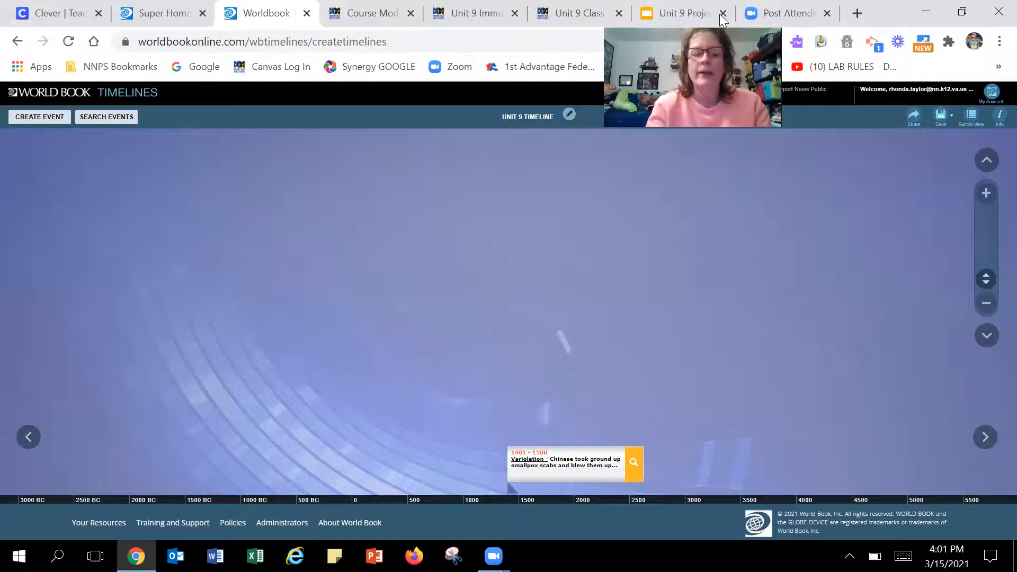
Save the timeline to My Timelines under the title "Unit 9 Timeline version 2".
left_click(954, 124)
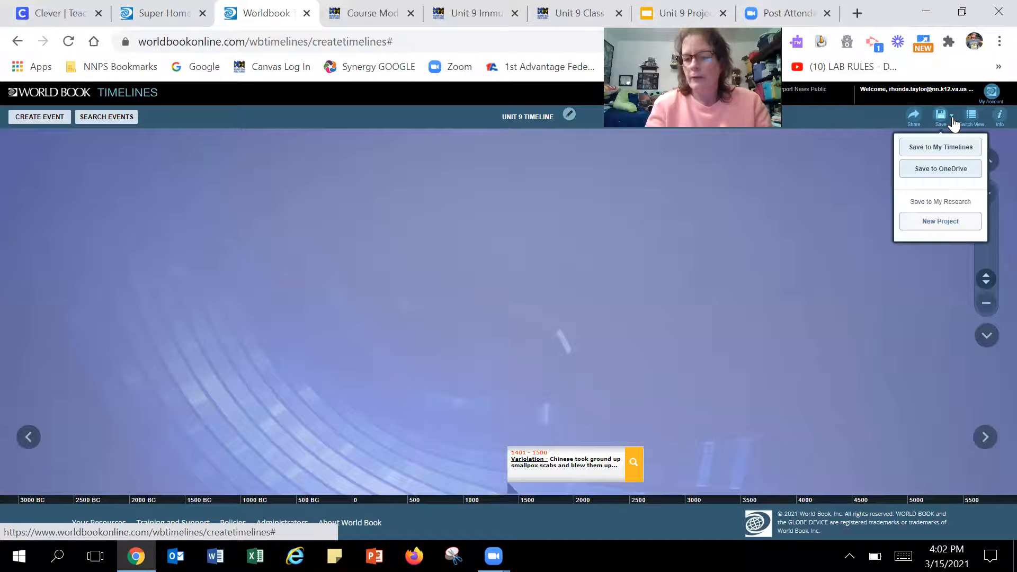
left_click(942, 153)
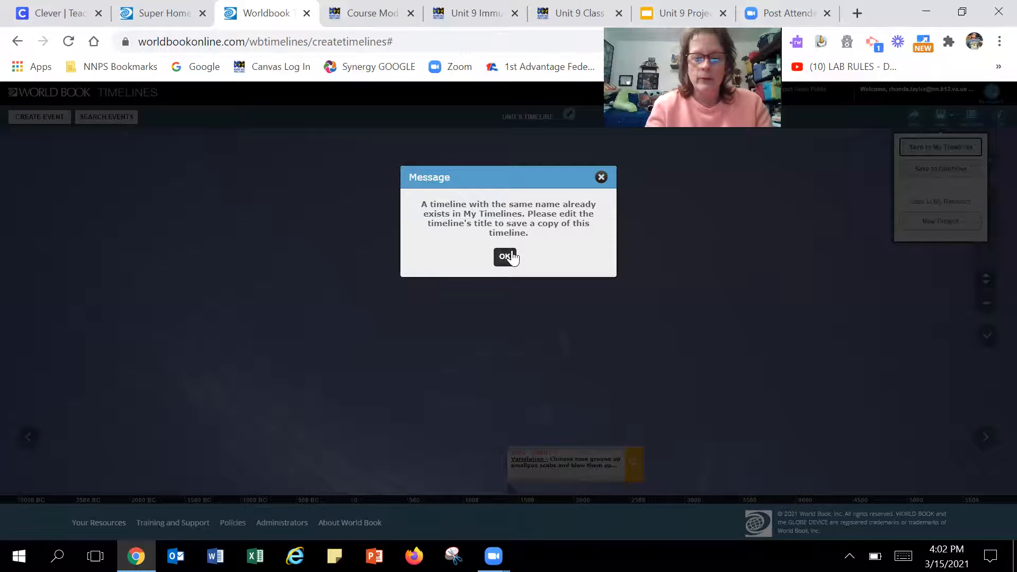
left_click(509, 255)
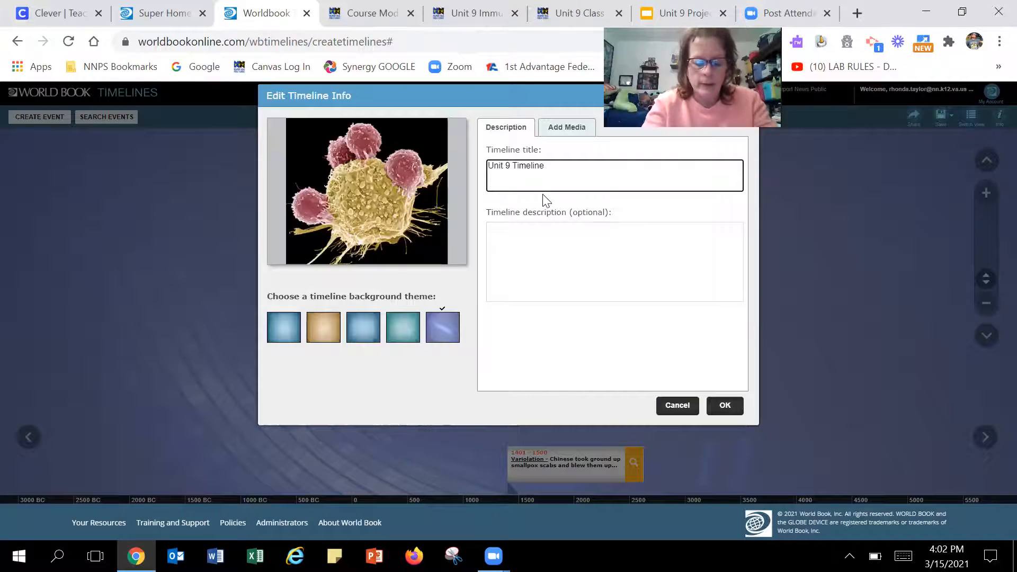
type("version 2")
left_click(726, 407)
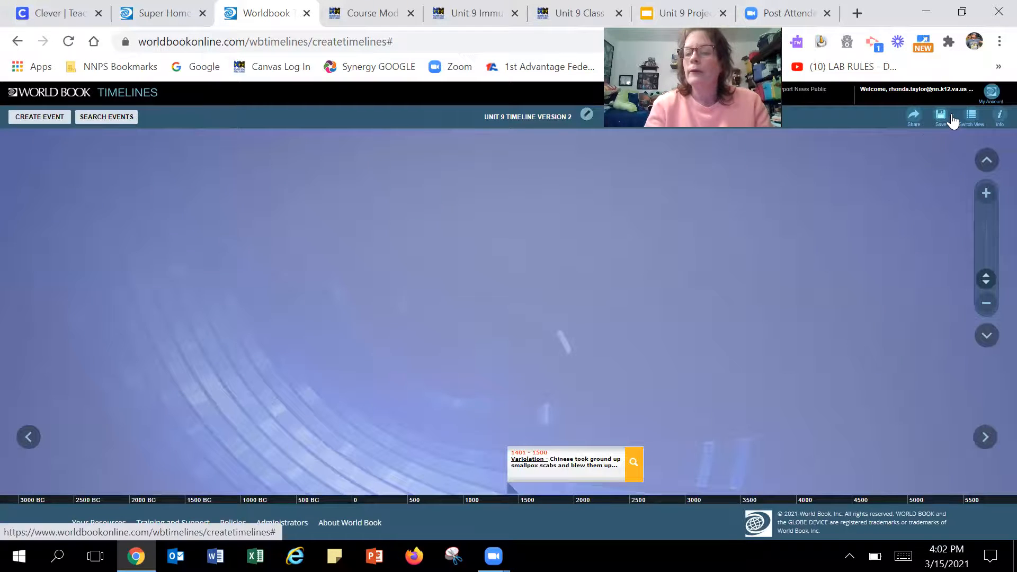
left_click(951, 124)
left_click(947, 151)
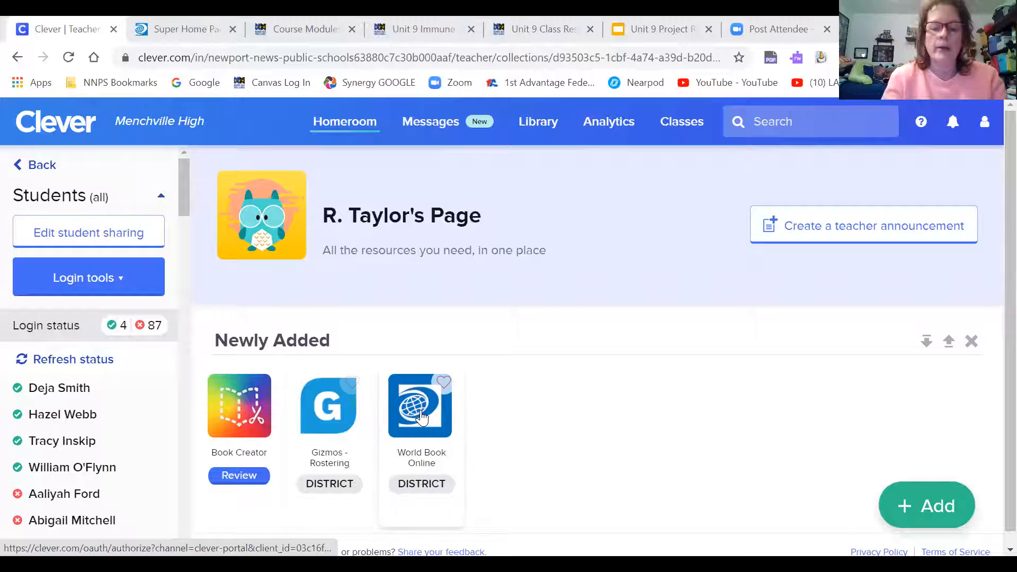
Launch World Book Online from the Clever page and bring up the list of saved timelines in Timelines.
left_click(422, 418)
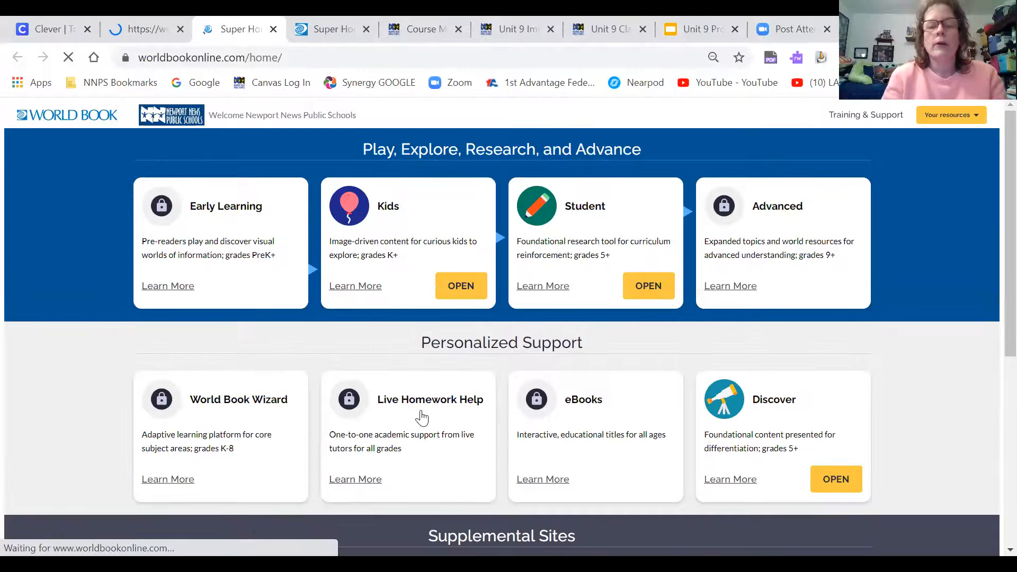
scroll(995, 331, "down", 4)
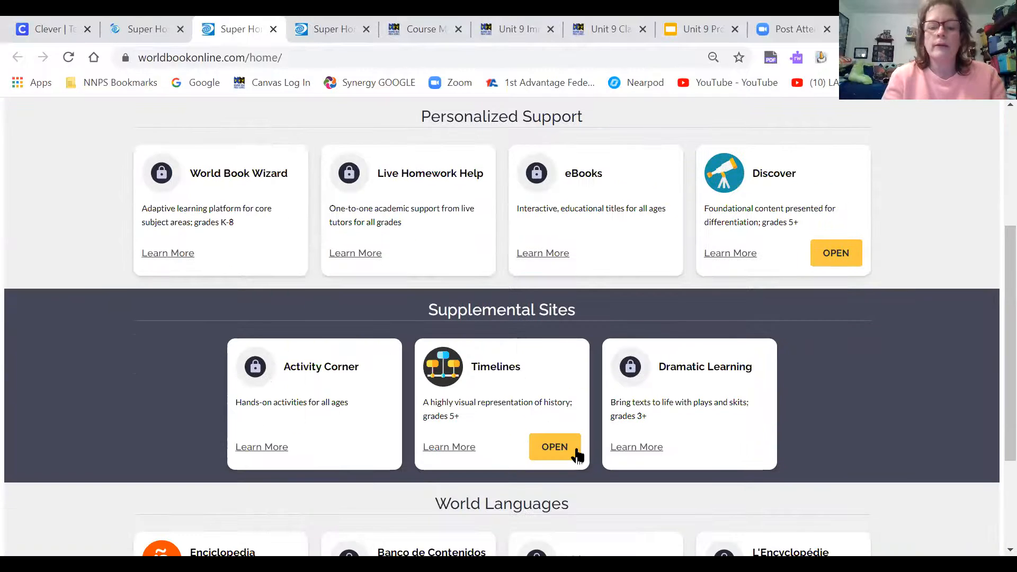
left_click(549, 448)
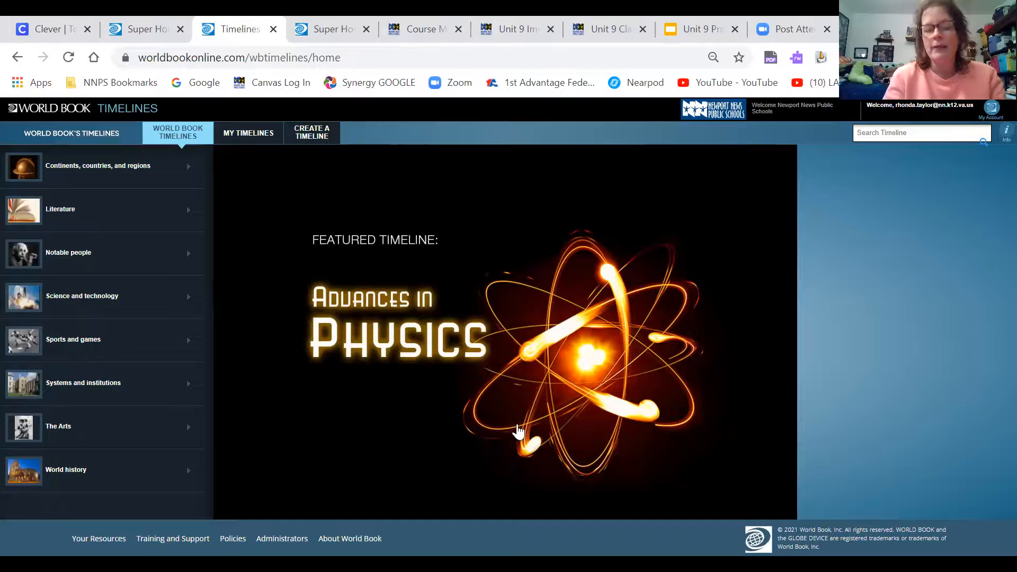
left_click(250, 140)
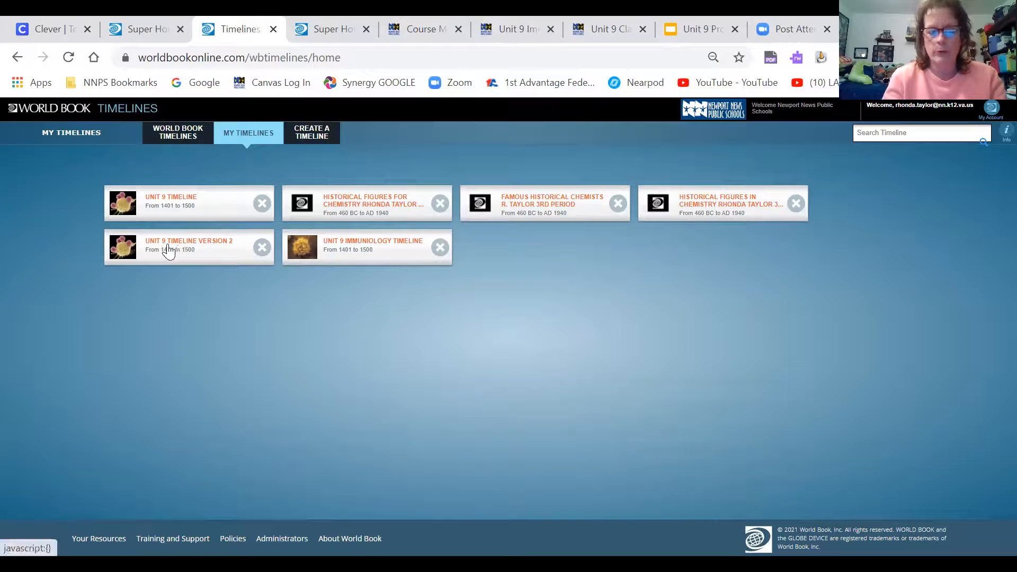
Open the saved "Unit 9 Timeline version 2" and bring up a blank form for a new event.
left_click(206, 248)
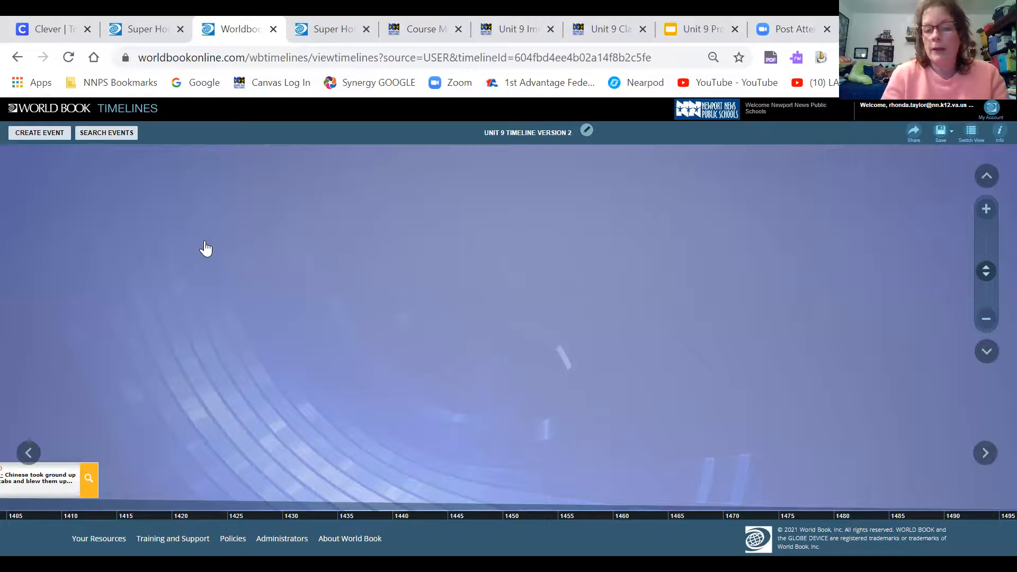
left_click(41, 133)
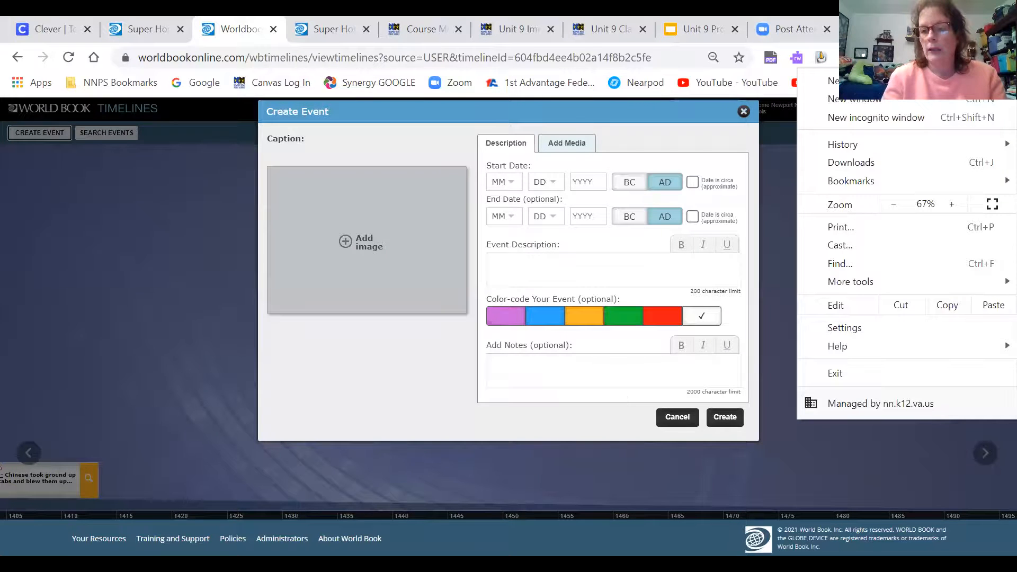
Enlarge the browser's page zoom to 100% while the blank event form is open.
left_click(952, 204)
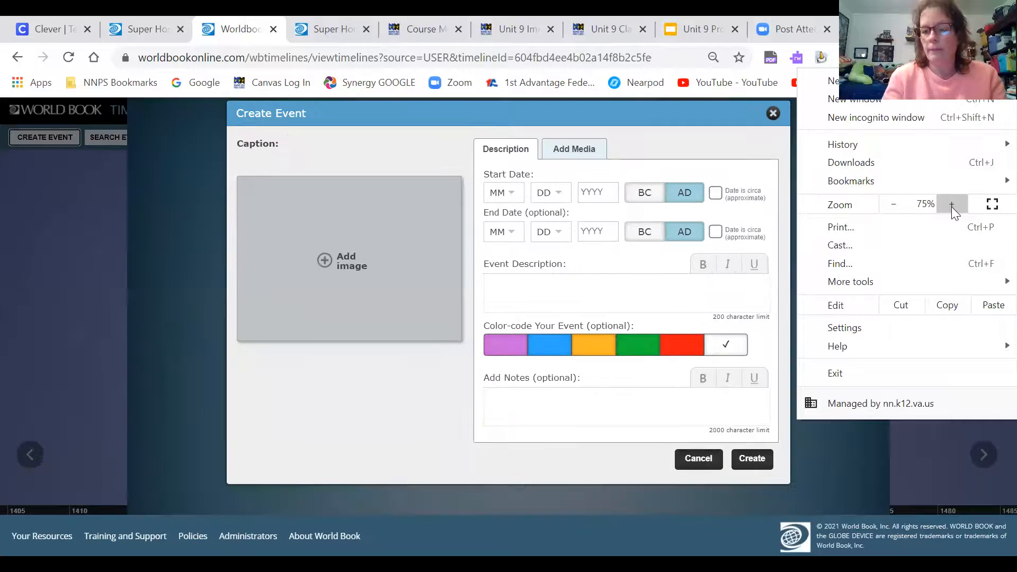
left_click(952, 205)
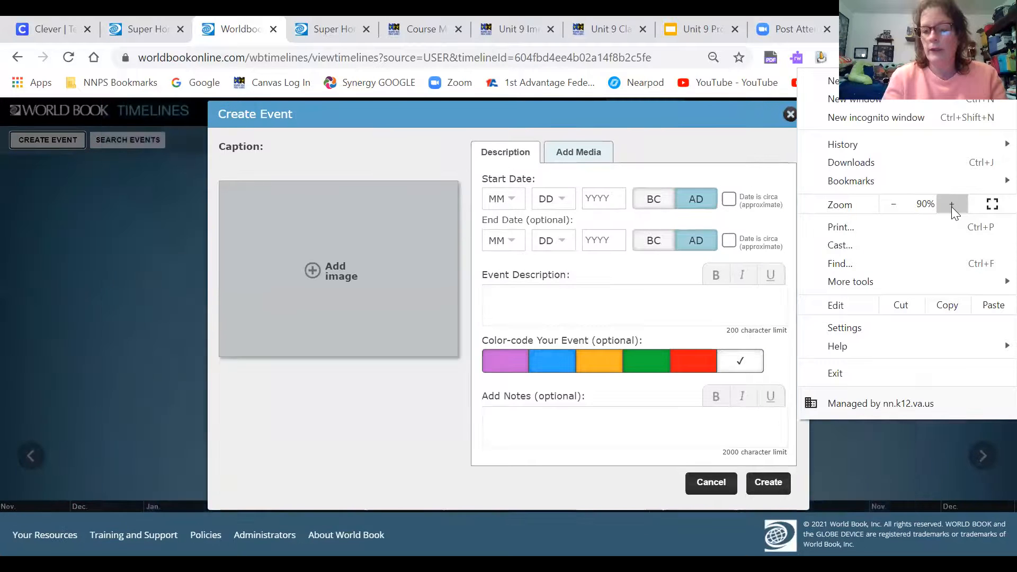
left_click(952, 205)
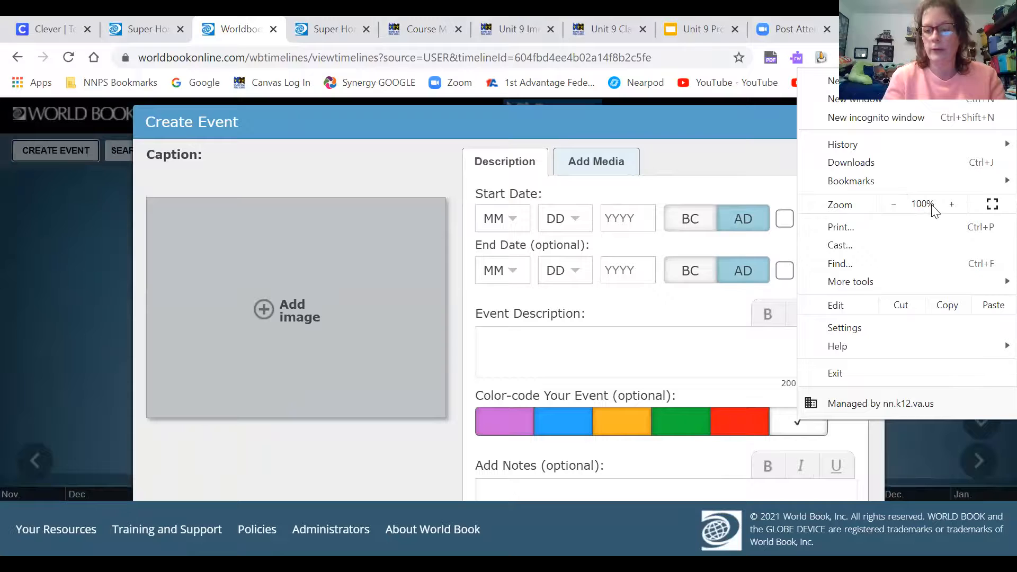
left_click(62, 337)
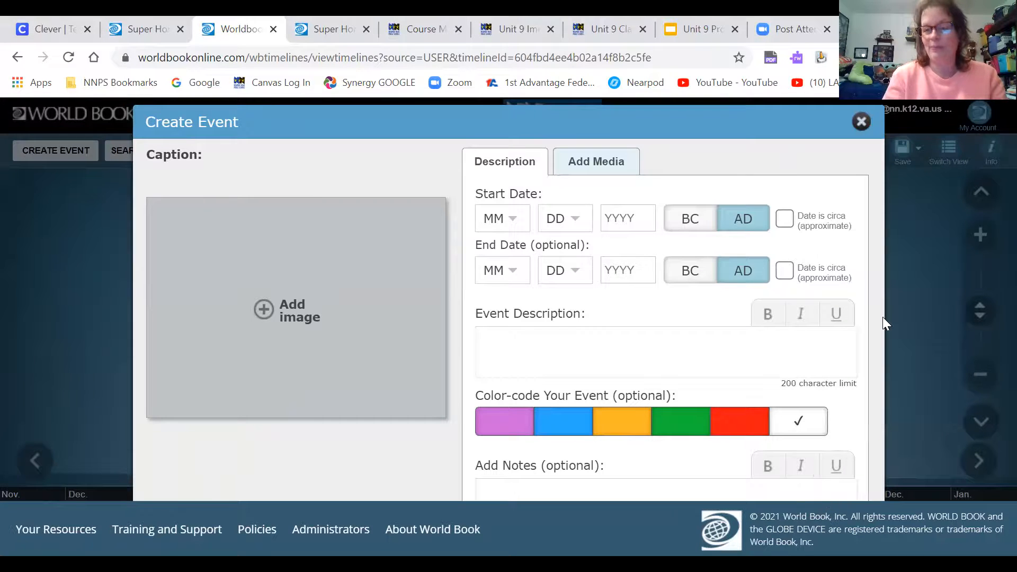
Reduce the browser's page zoom to 80% so the whole event form fits on the page.
left_click(1007, 57)
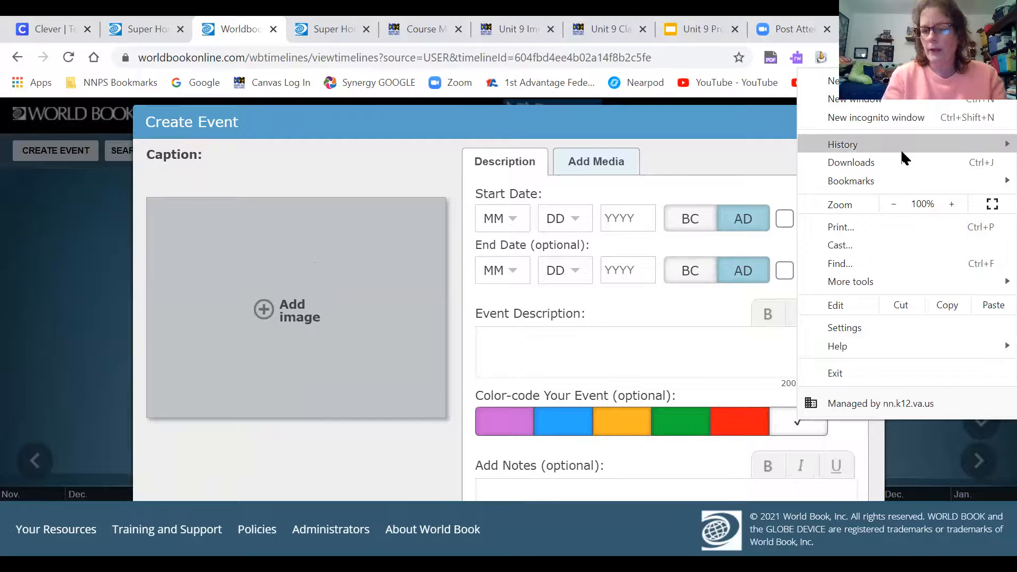
left_click(893, 204)
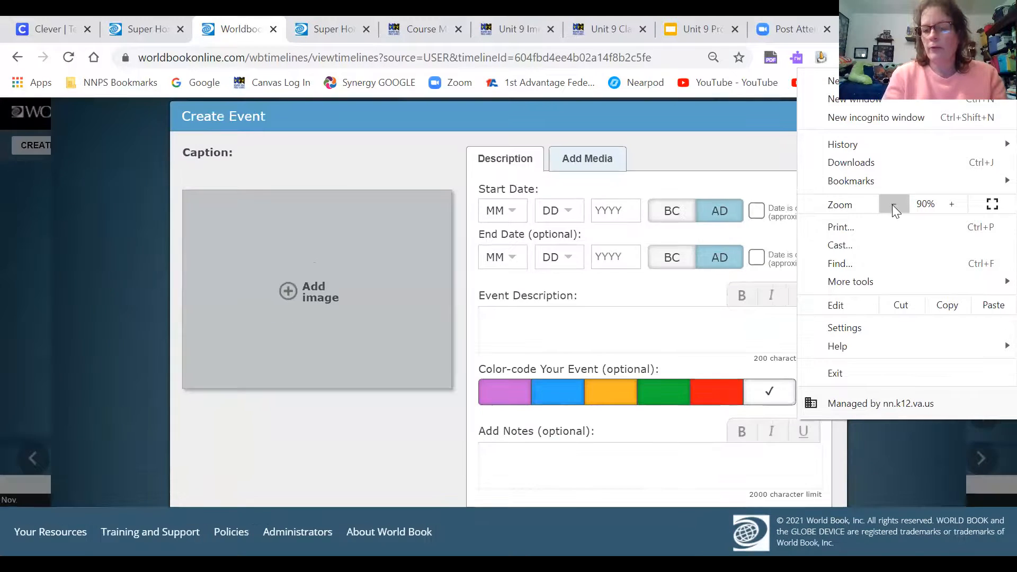
left_click(893, 204)
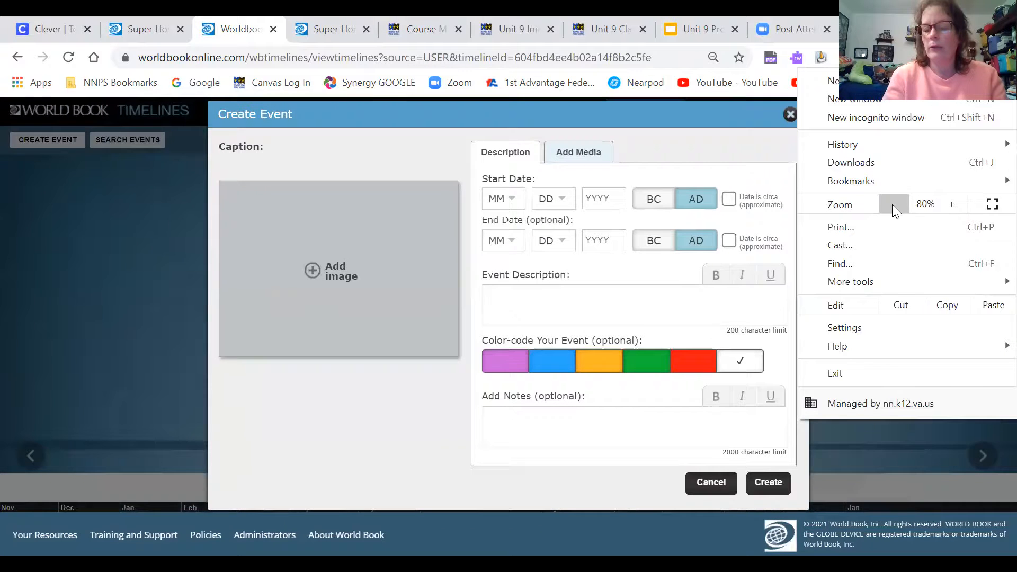
left_click(190, 282)
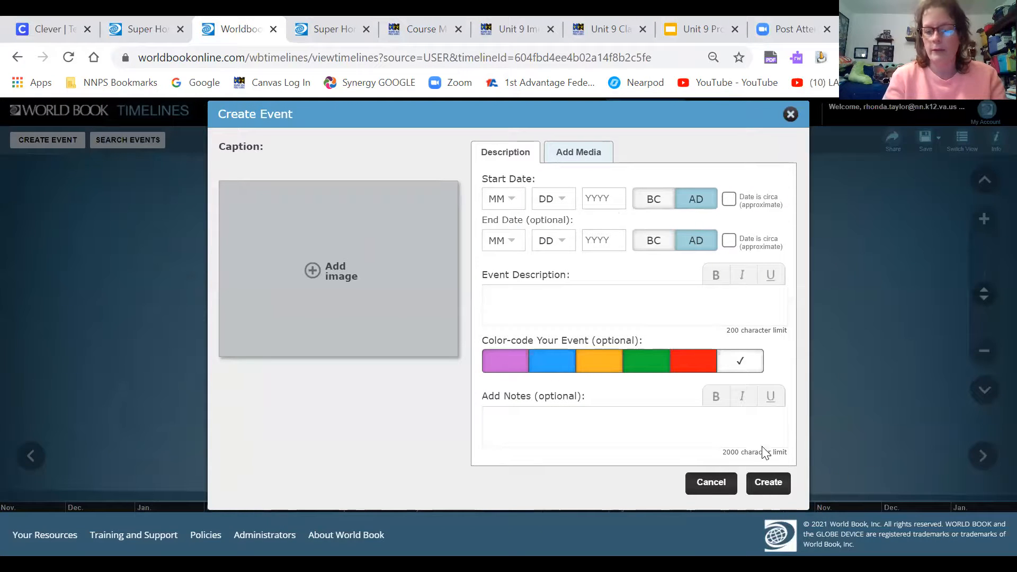